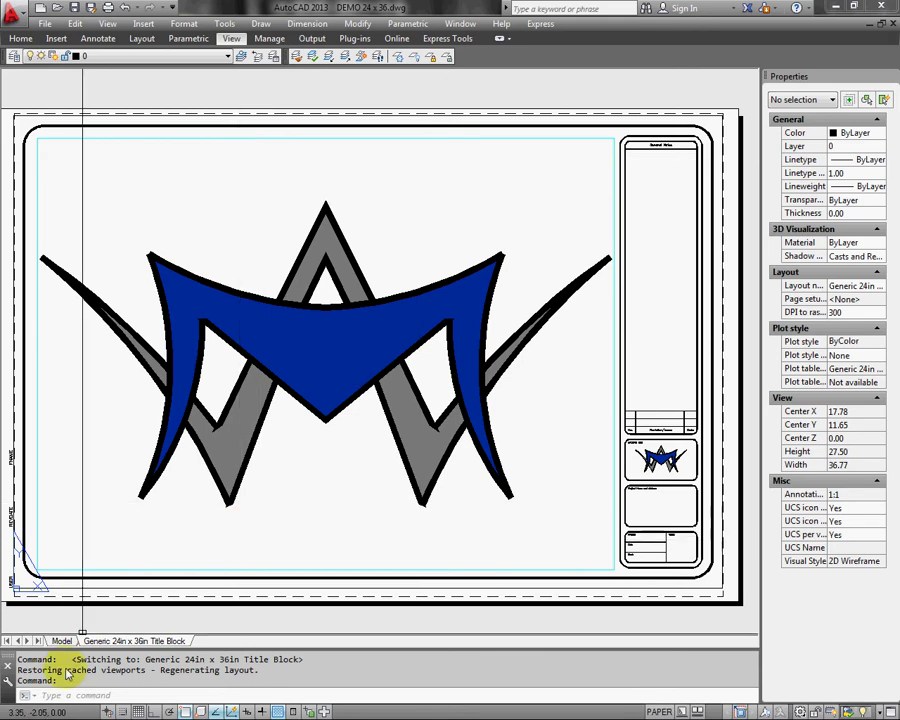
# Step: Switch from the title block layout to model space, where the logo is drawn
pyautogui.click(62, 641)
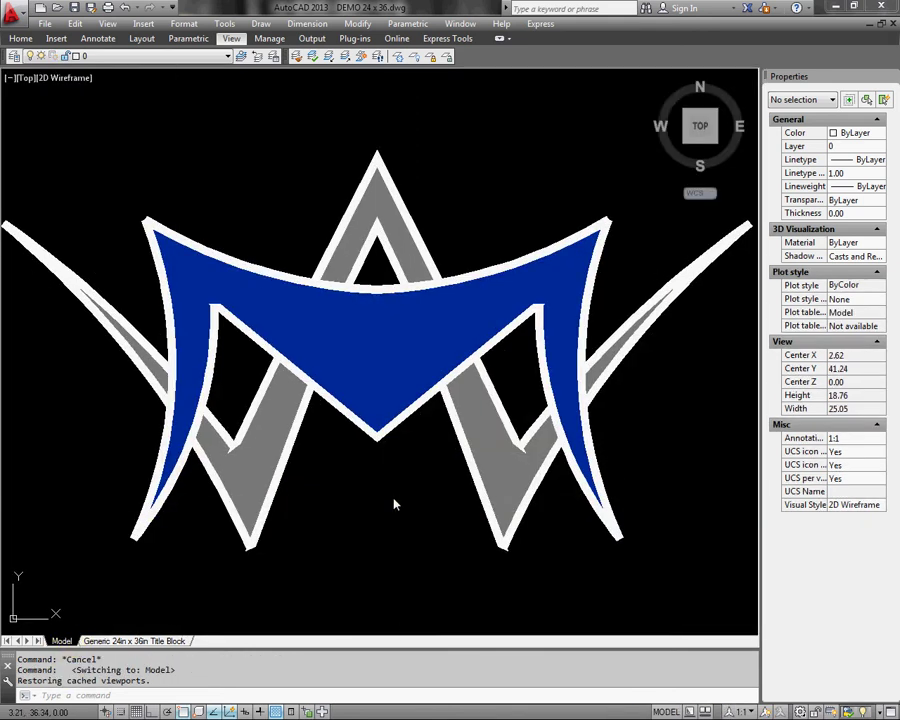
pyautogui.scroll(-3, 394, 545)
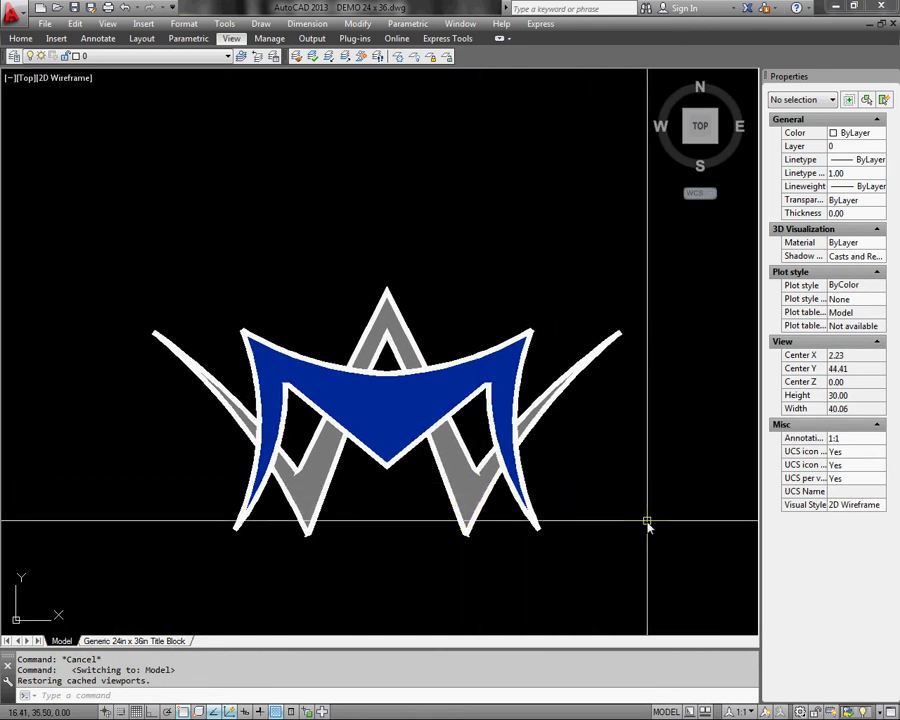
# Step: Select the whole logo, try stretching it by its centre grip, and undo the grip edit
pyautogui.click(575, 526)
pyautogui.click(152, 254)
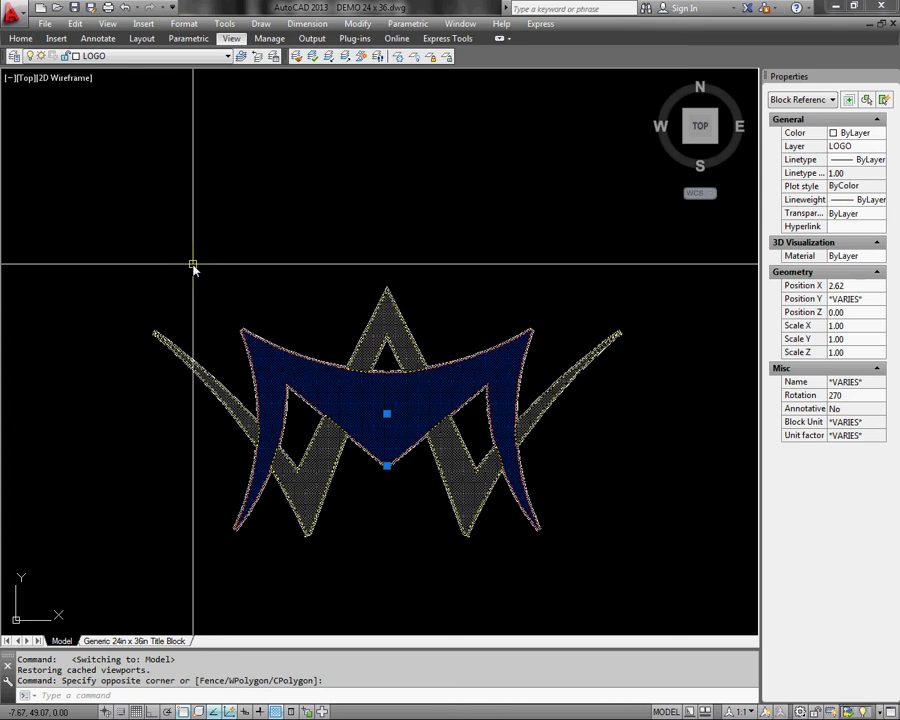
pyautogui.moveTo(390, 445)
pyautogui.mouseDown(button='middle')
pyautogui.moveTo(376, 411)
pyautogui.moveTo(382, 451)
pyautogui.mouseUp(button='middle')
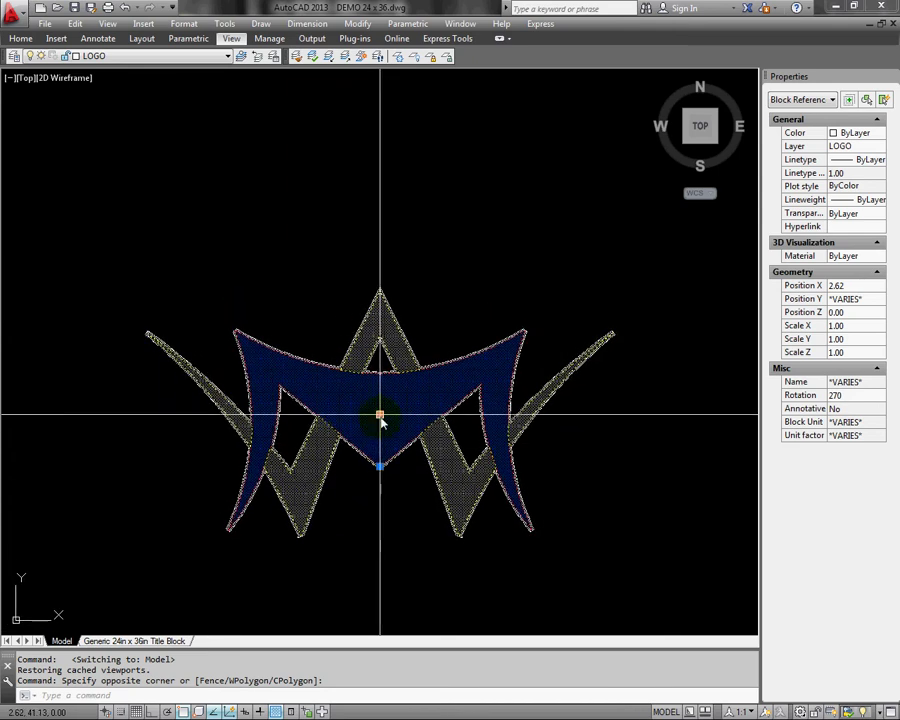
pyautogui.click(379, 413)
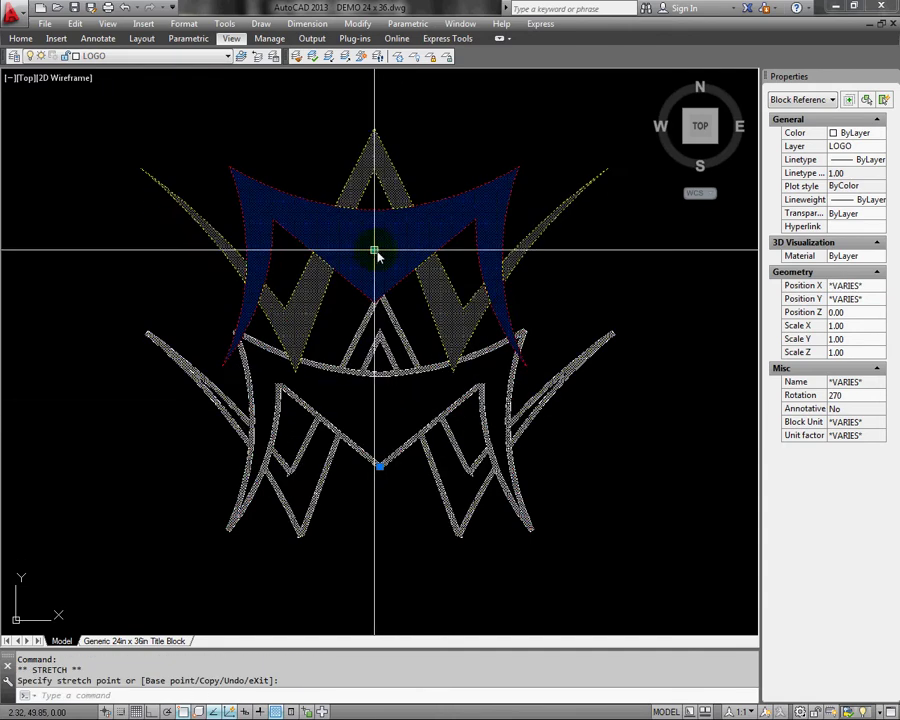
pyautogui.click(510, 318)
pyautogui.press('Escape')
pyautogui.hotkey('ctrl', 'z')
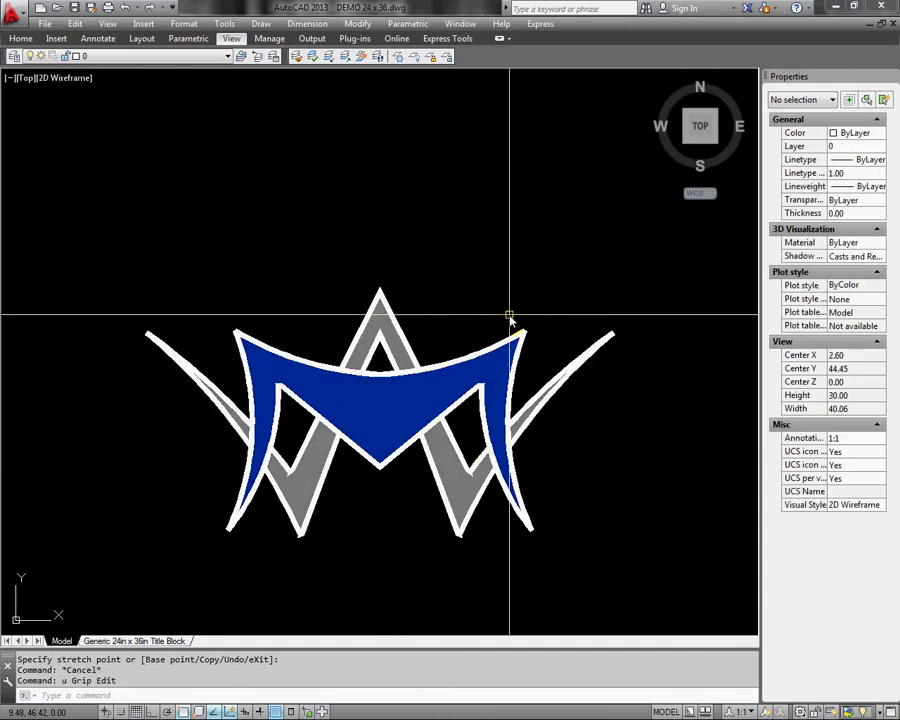
# Step: Reselect the logo and preview the Move, Rotate and Scale grip modes from its centre grip, cancelling without applying any
pyautogui.click(566, 476)
pyautogui.click(117, 311)
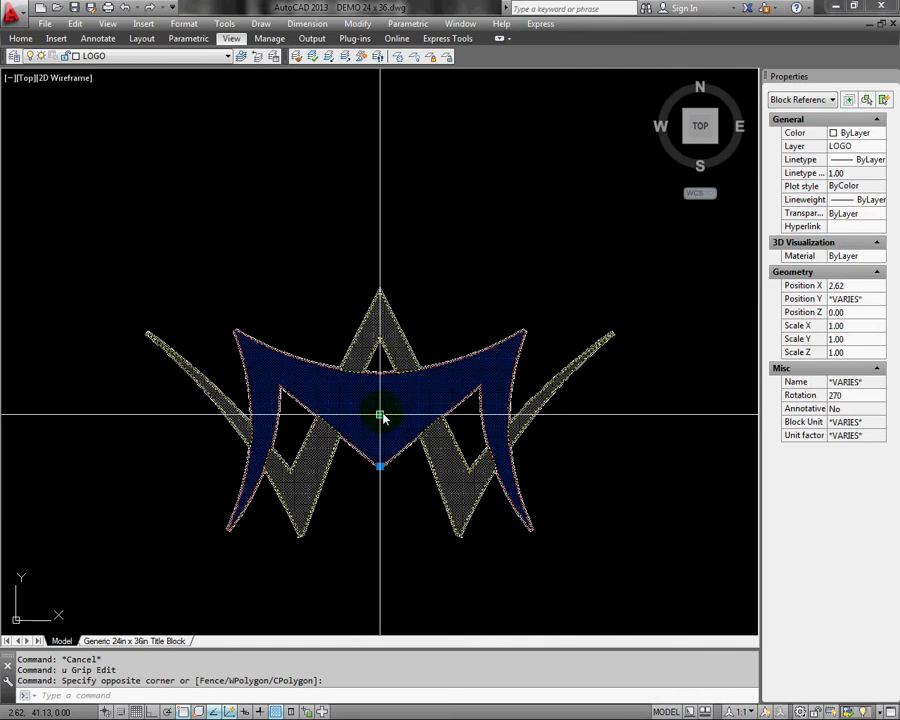
pyautogui.click(379, 413)
pyautogui.press('space')
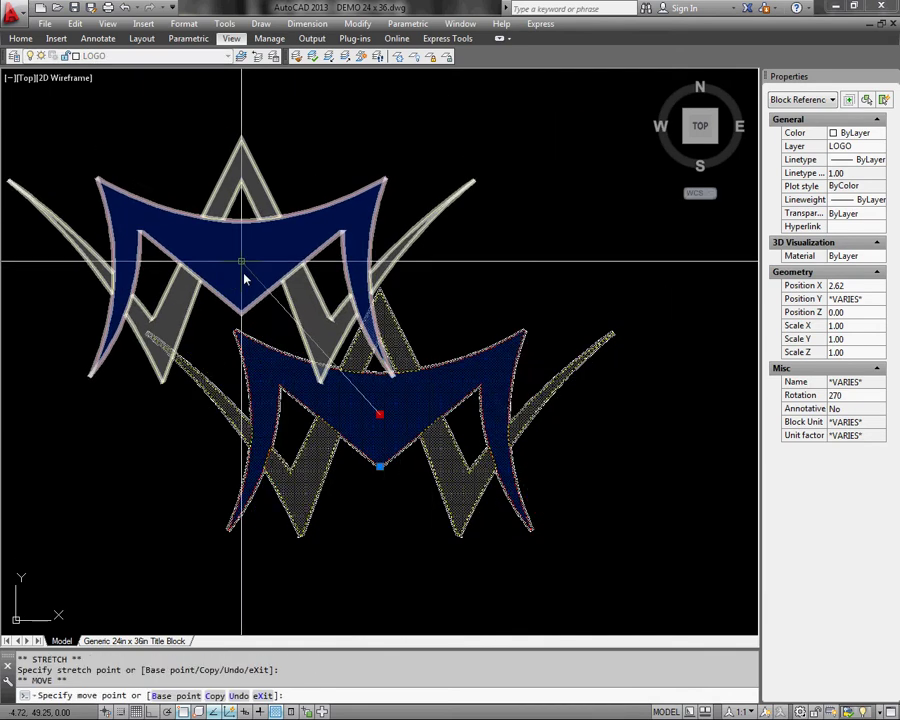
pyautogui.moveTo(259, 303); pyautogui.dragTo(283, 290, button='middle')
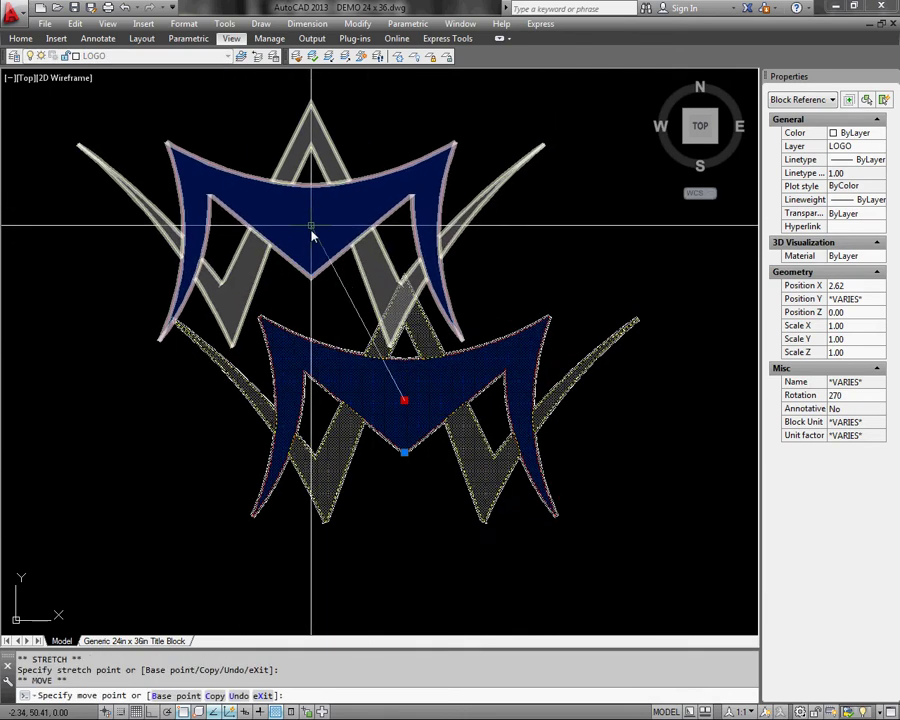
pyautogui.press('space')
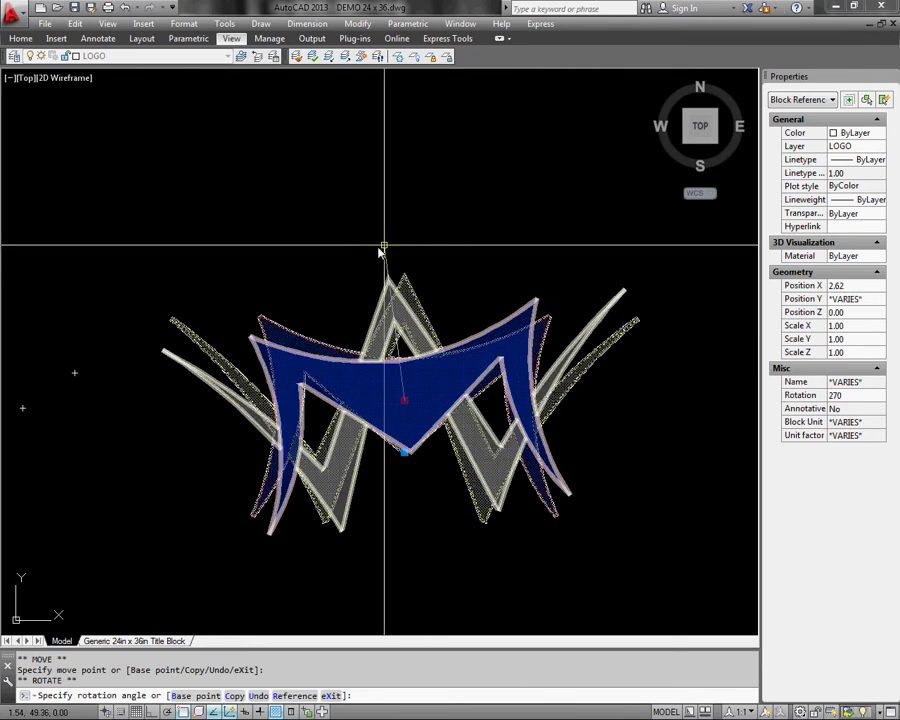
pyautogui.press('space')
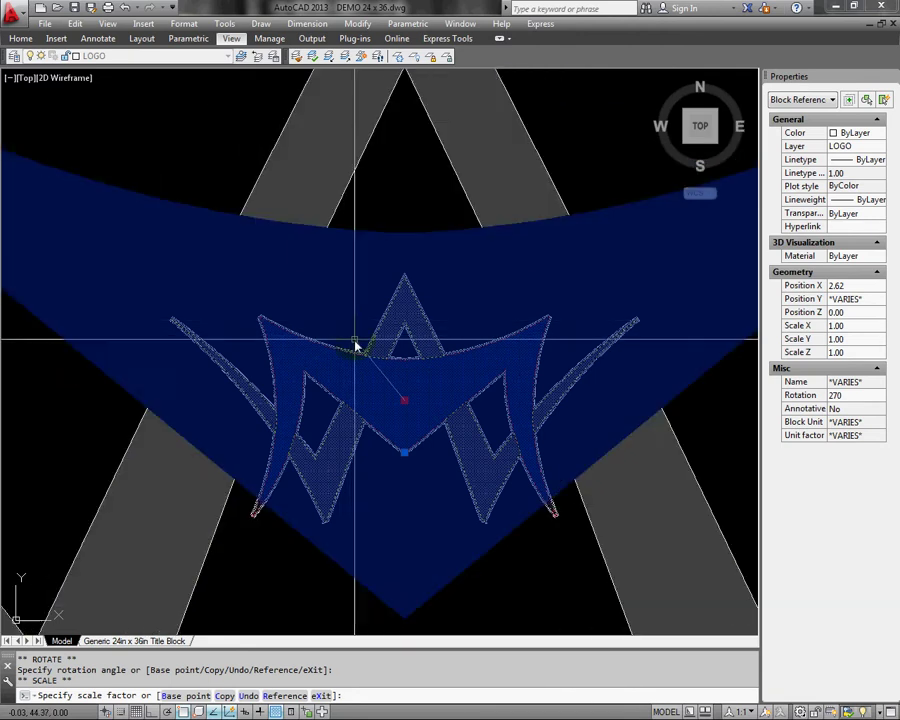
pyautogui.press('Escape')
pyautogui.moveTo(434, 374); pyautogui.dragTo(434, 194, button='middle')
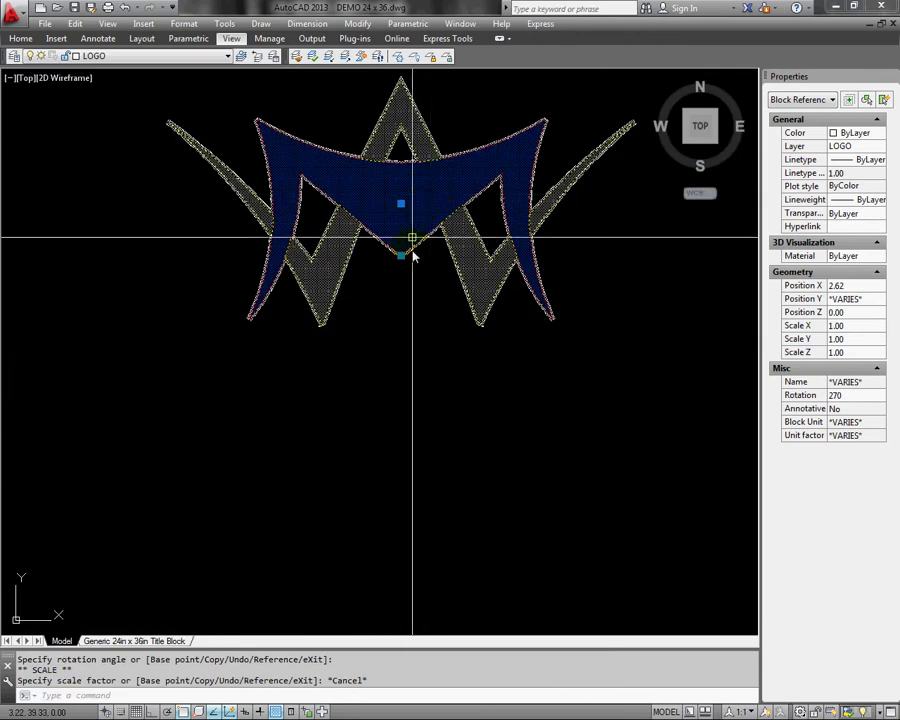
pyautogui.press('Escape')
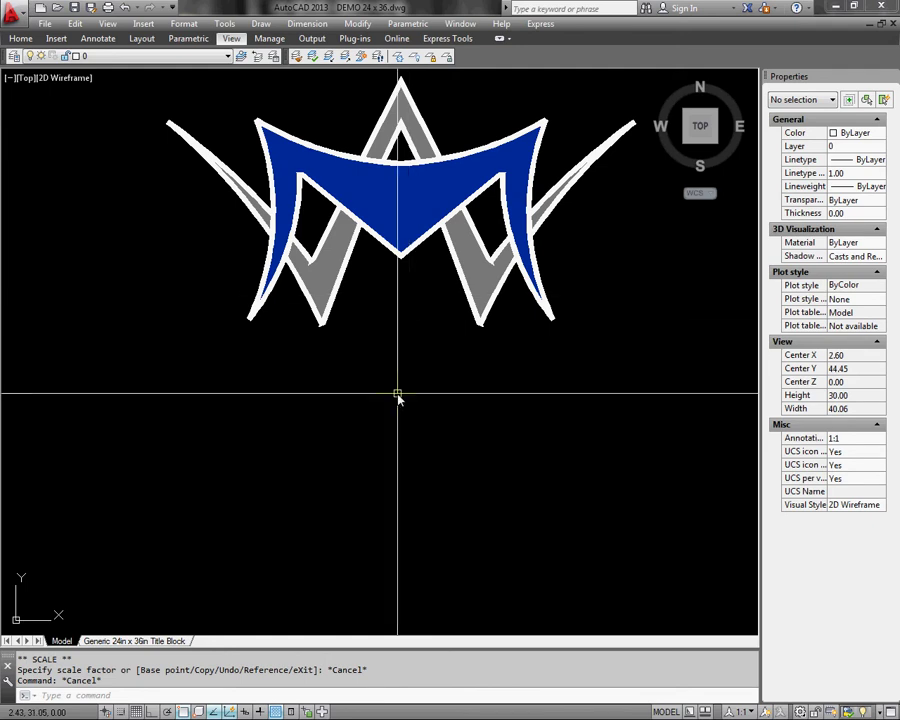
# Step: Draw an open shape of three connected line segments below the logo with the Line command
pyautogui.write('l')
pyautogui.press('Return')
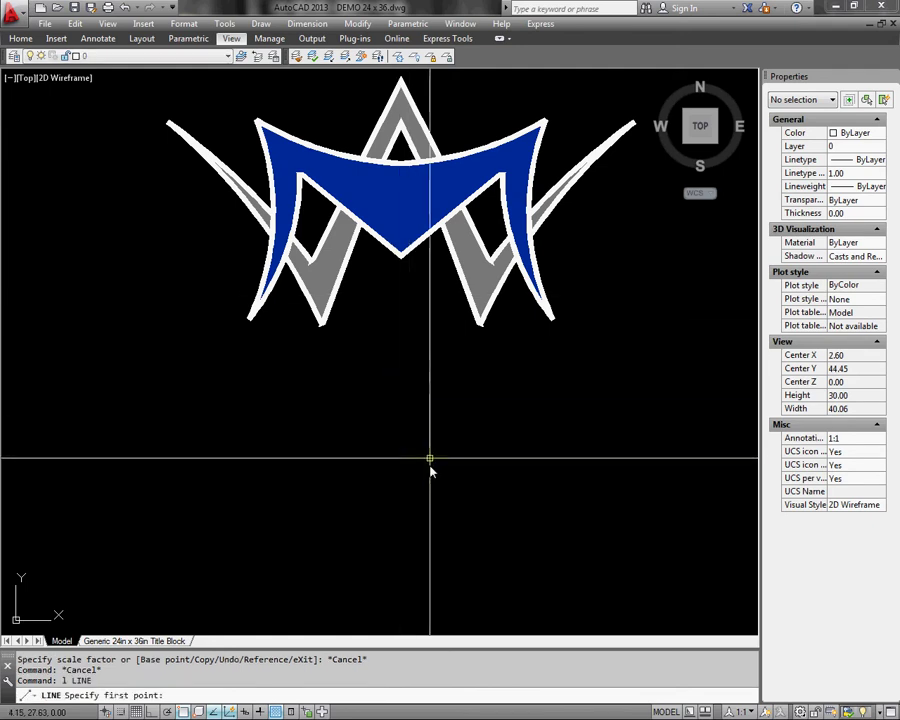
pyautogui.click(419, 476)
pyautogui.click(290, 471)
pyautogui.click(289, 406)
pyautogui.click(432, 411)
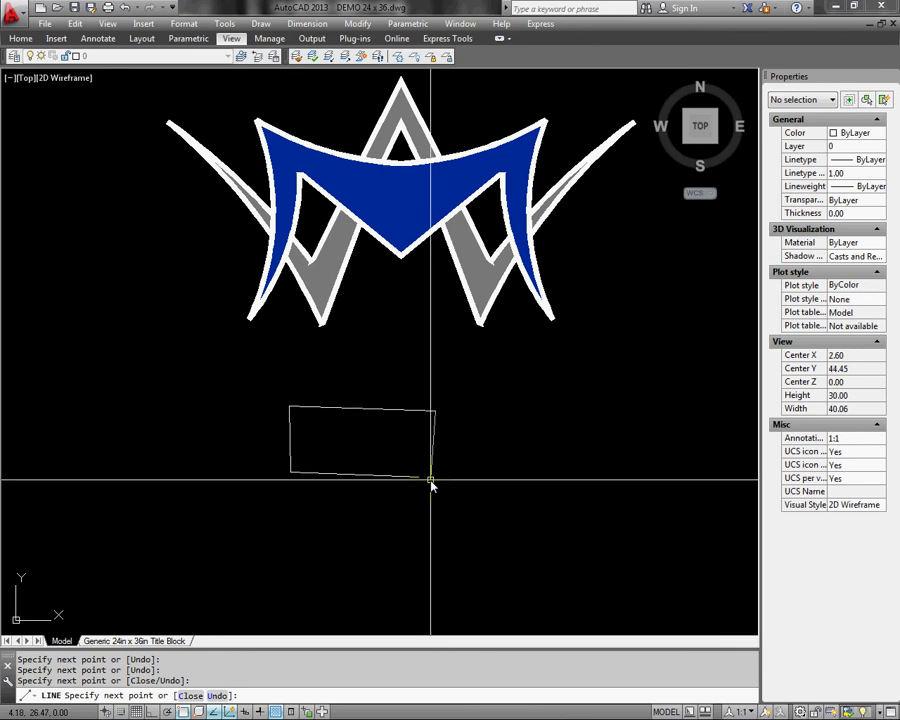
pyautogui.press('Return')
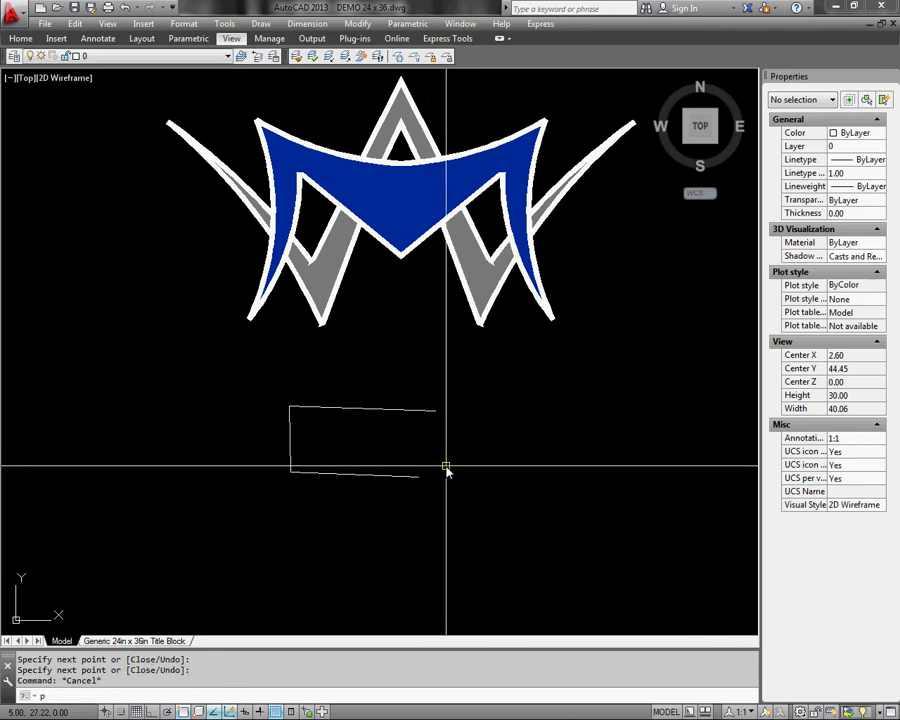
# Step: Draw a four-sided polyline beside the open line shape, ending it back on its start point
pyautogui.write('pl')
pyautogui.press('Return')
pyautogui.click(641, 401)
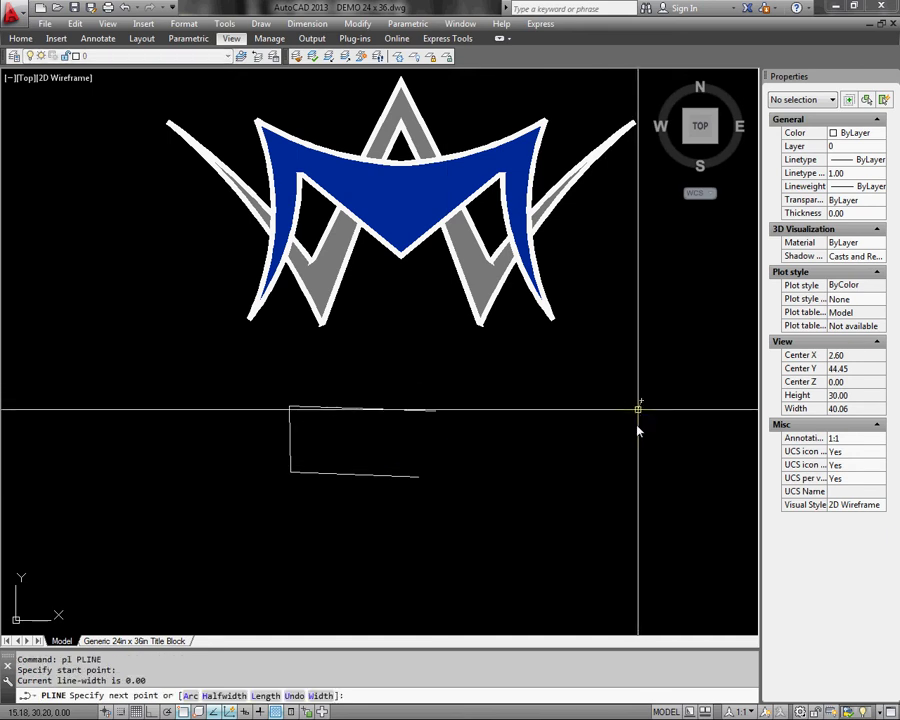
pyautogui.click(610, 515)
pyautogui.click(491, 435)
pyautogui.click(540, 374)
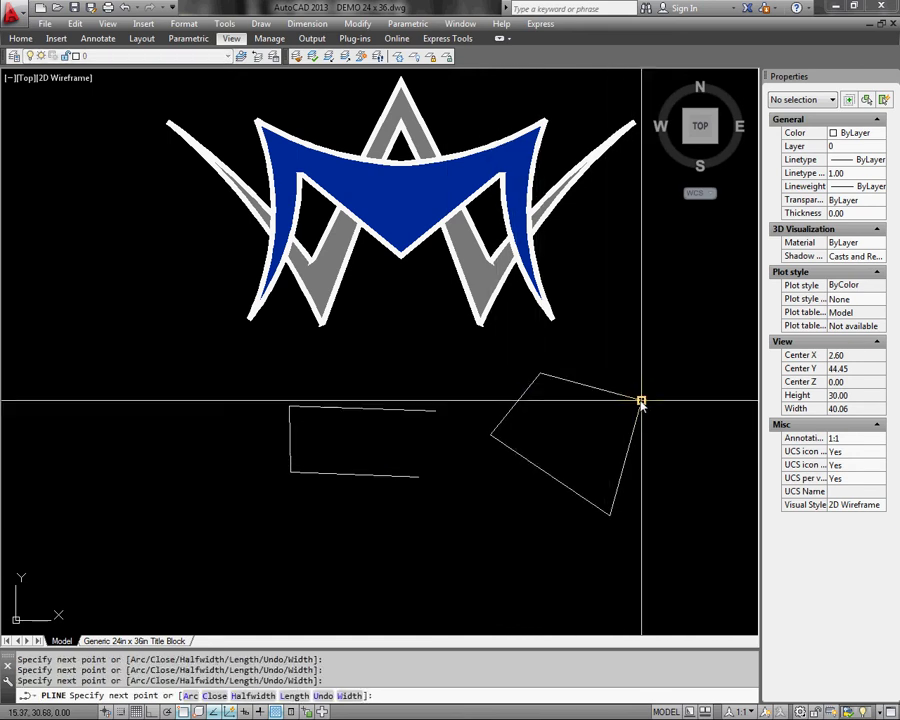
pyautogui.click(641, 401)
pyautogui.press('Return')
pyautogui.moveTo(538, 484); pyautogui.dragTo(533, 434, button='middle')
pyautogui.press('Escape')
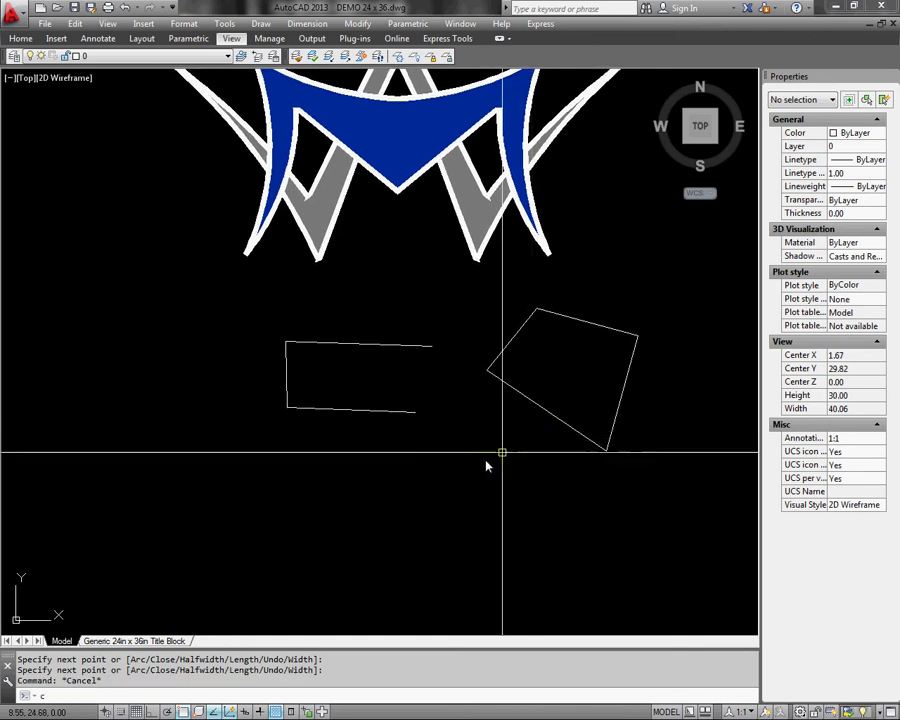
# Step: Draw a circle below the gap between the open line shape and the four-sided polyline
pyautogui.write('c')
pyautogui.press('Return')
pyautogui.click(443, 490)
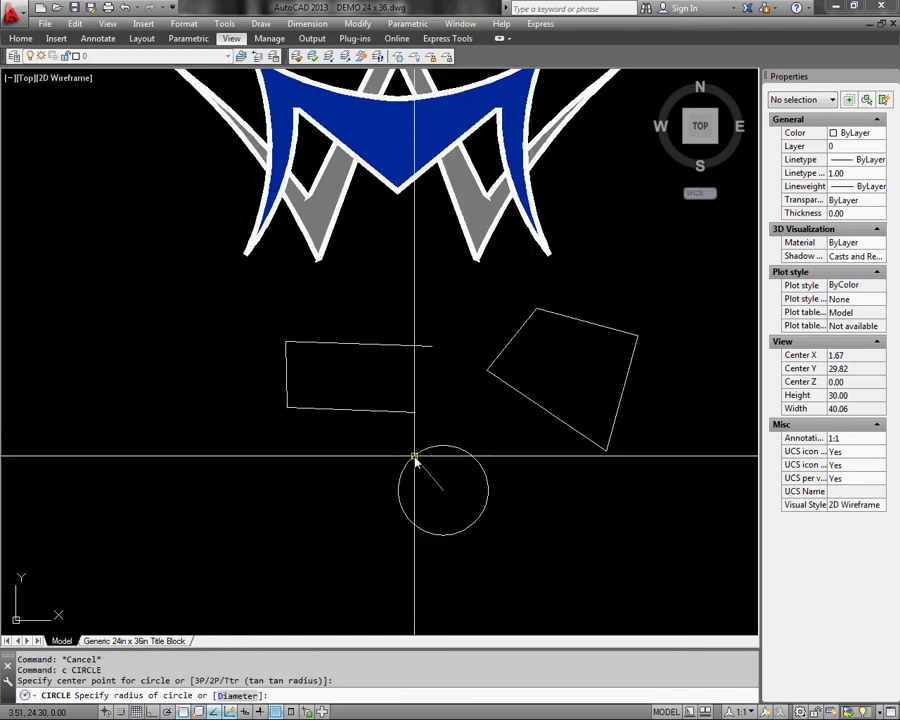
pyautogui.click(409, 459)
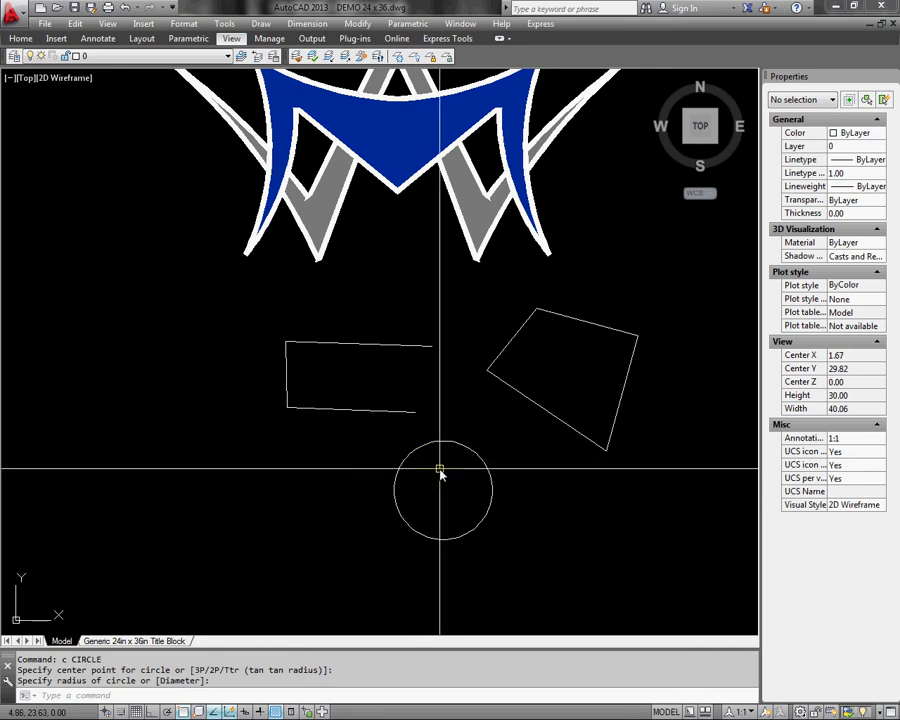
# Step: Draw a rectangle beside the circle, below the open line shape, by its two opposite corners
pyautogui.write('rec')
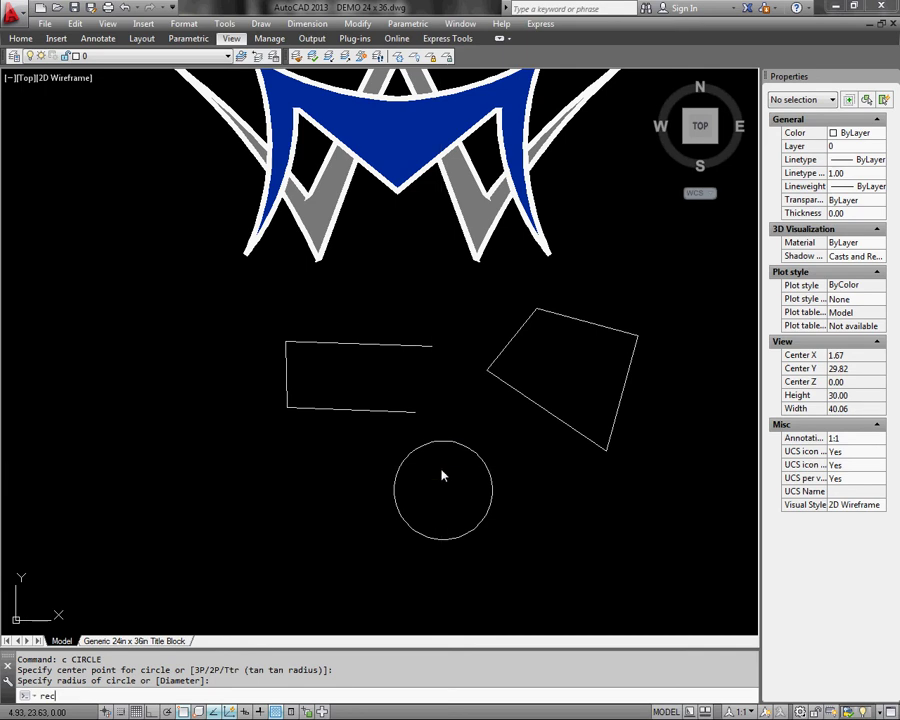
pyautogui.press('Return')
pyautogui.click(200, 473)
pyautogui.click(341, 549)
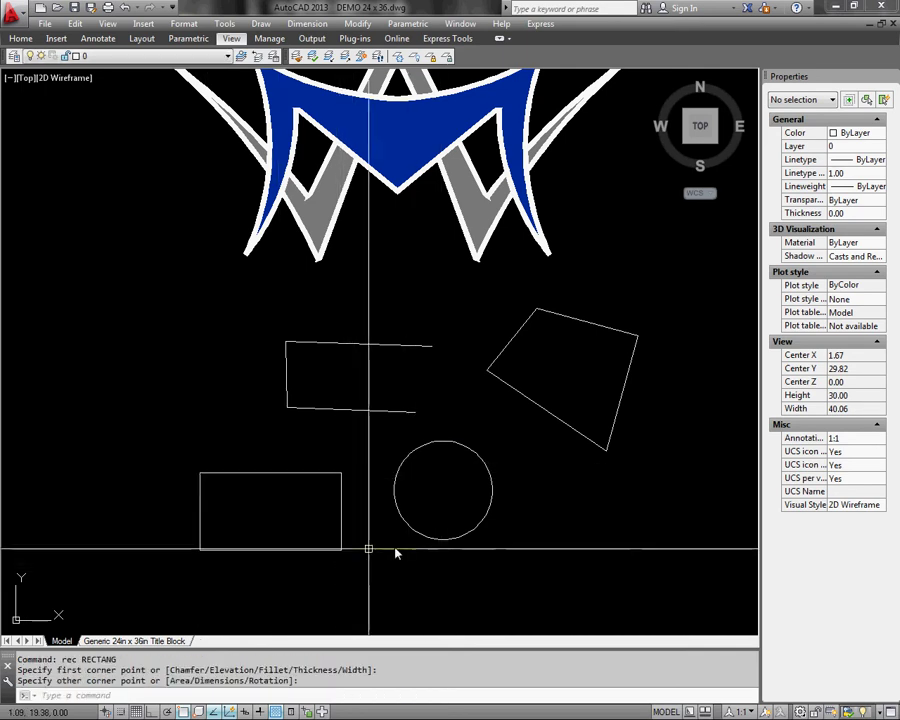
# Step: Erase all the lines, the polyline, the circle and the rectangle below the logo
pyautogui.click(652, 612)
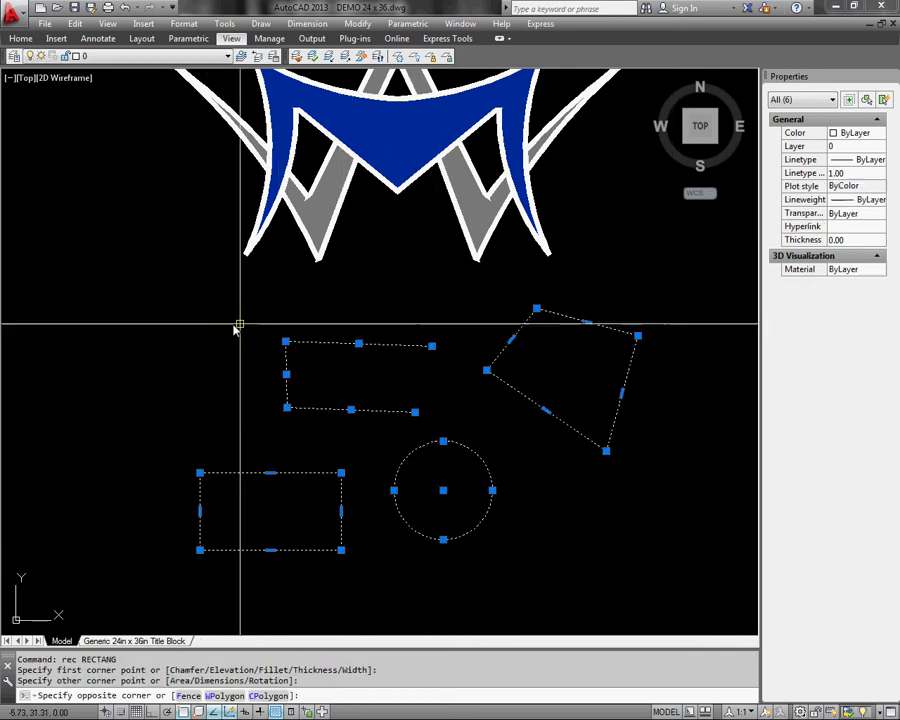
pyautogui.press('Delete')
pyautogui.moveTo(293, 346)
pyautogui.mouseDown(button='middle')
pyautogui.moveTo(301, 373)
pyautogui.moveTo(284, 410)
pyautogui.moveTo(300, 438)
pyautogui.moveTo(295, 407)
pyautogui.moveTo(305, 472)
pyautogui.mouseUp(button='middle')
pyautogui.scroll(-2, 303, 450)
pyautogui.scroll(2, 294, 408)
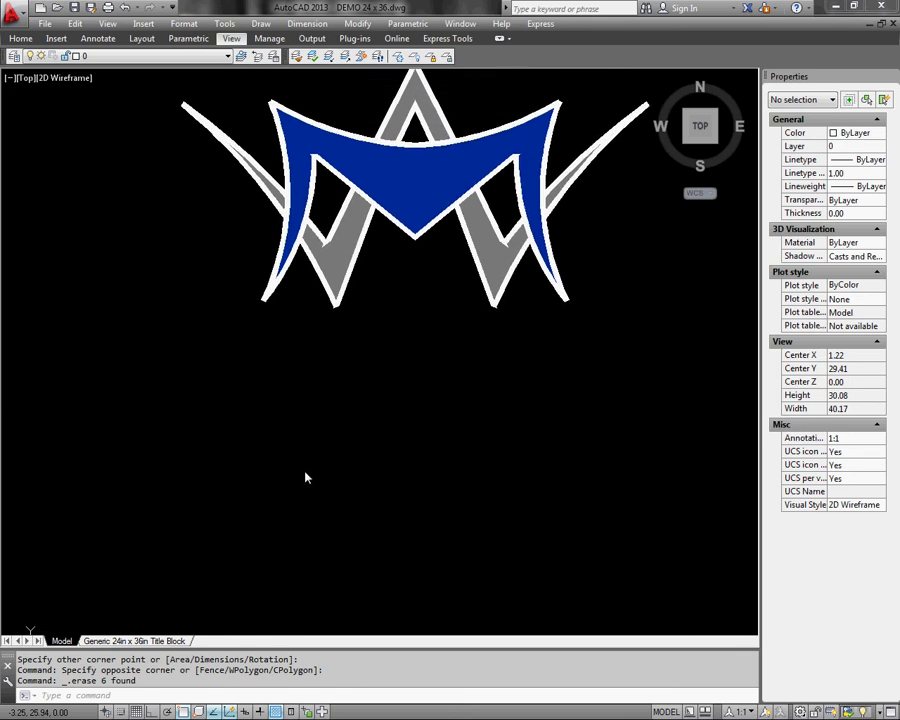
# Step: Draw a wavy spline through four fit points below the logo
pyautogui.moveTo(305, 529); pyautogui.dragTo(281, 551, button='middle')
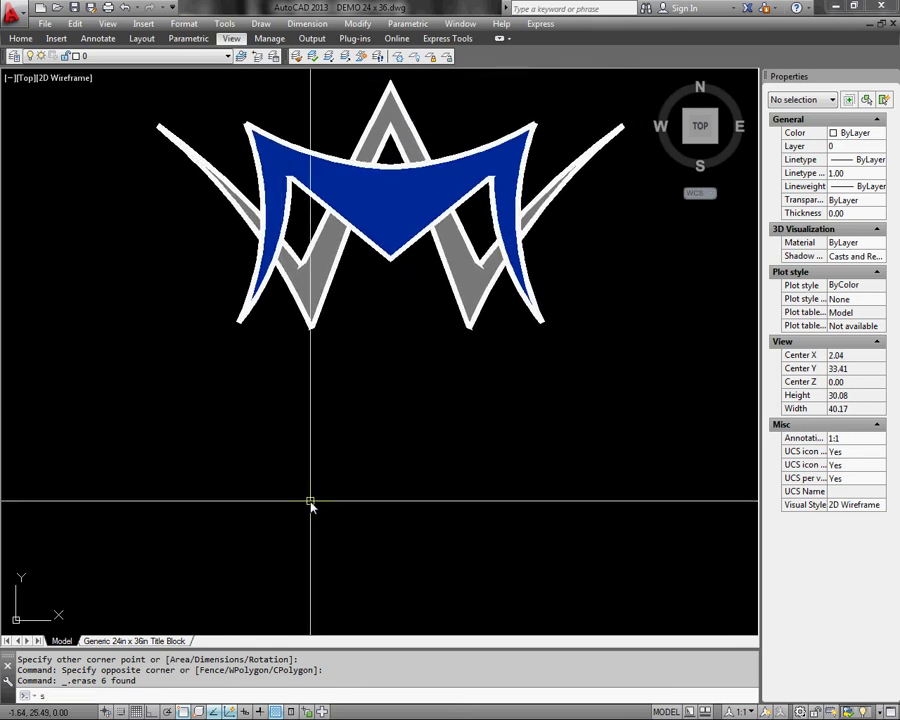
pyautogui.press('Return')
pyautogui.click(537, 409)
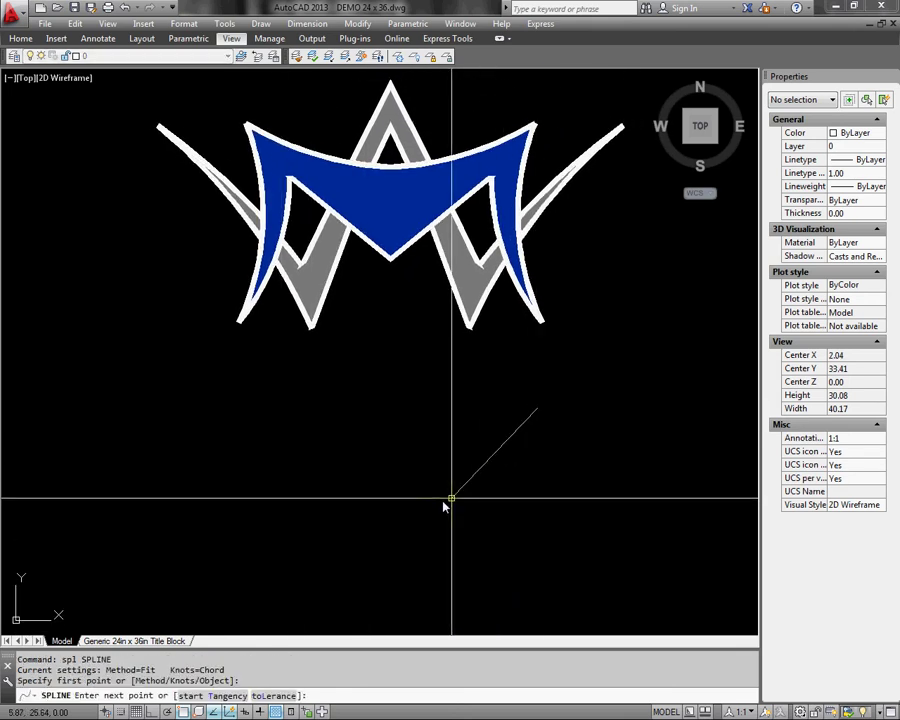
pyautogui.click(440, 503)
pyautogui.click(288, 437)
pyautogui.click(140, 525)
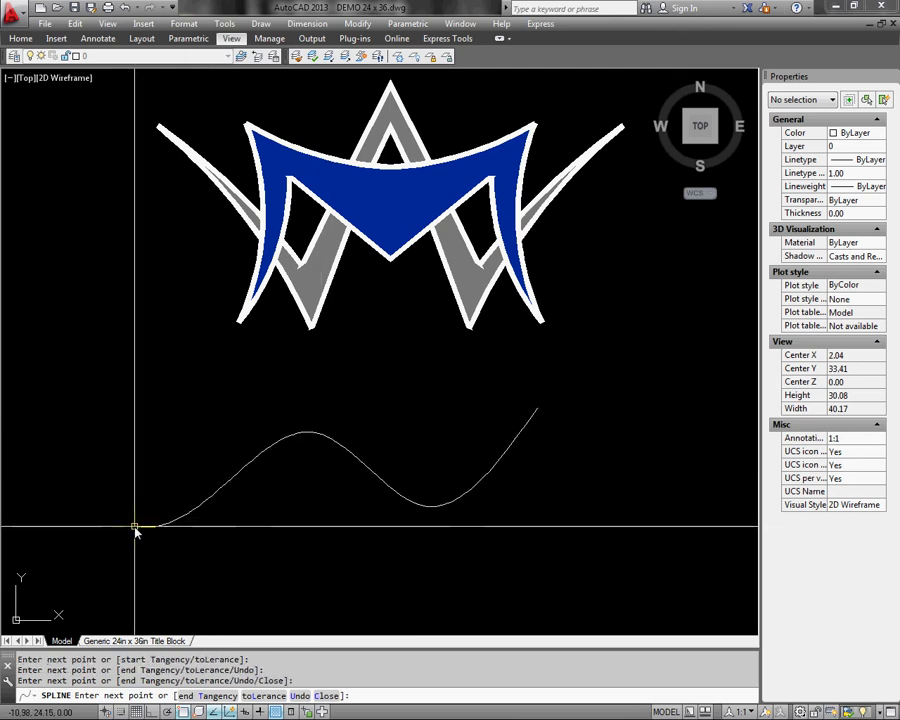
pyautogui.press('Return')
# Step: Select the spline and switch its grips from fit points to control vertices
pyautogui.click(388, 406)
pyautogui.click(350, 481)
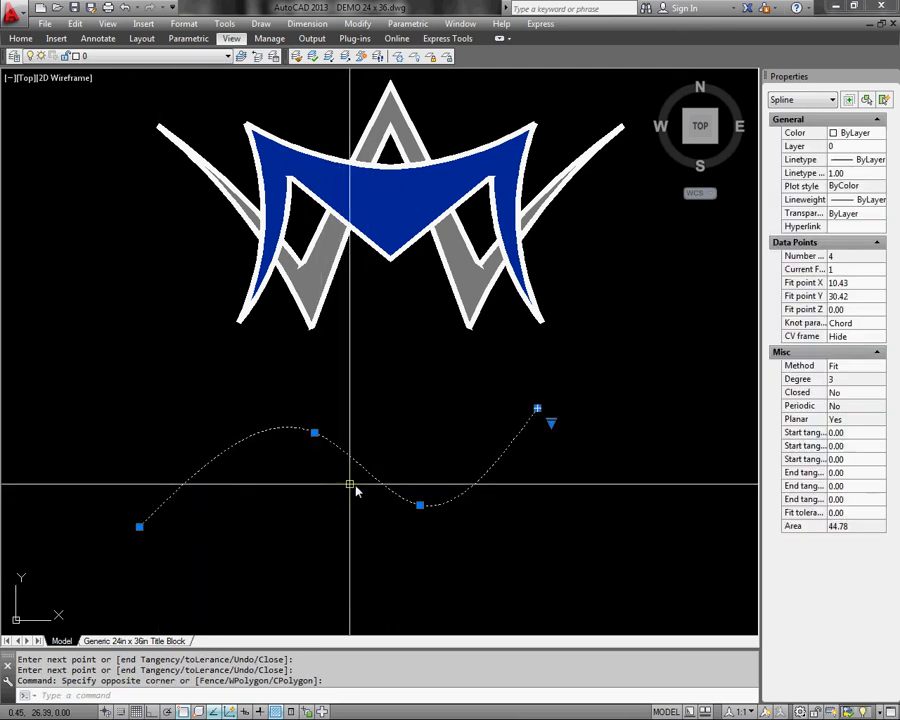
pyautogui.click(552, 423)
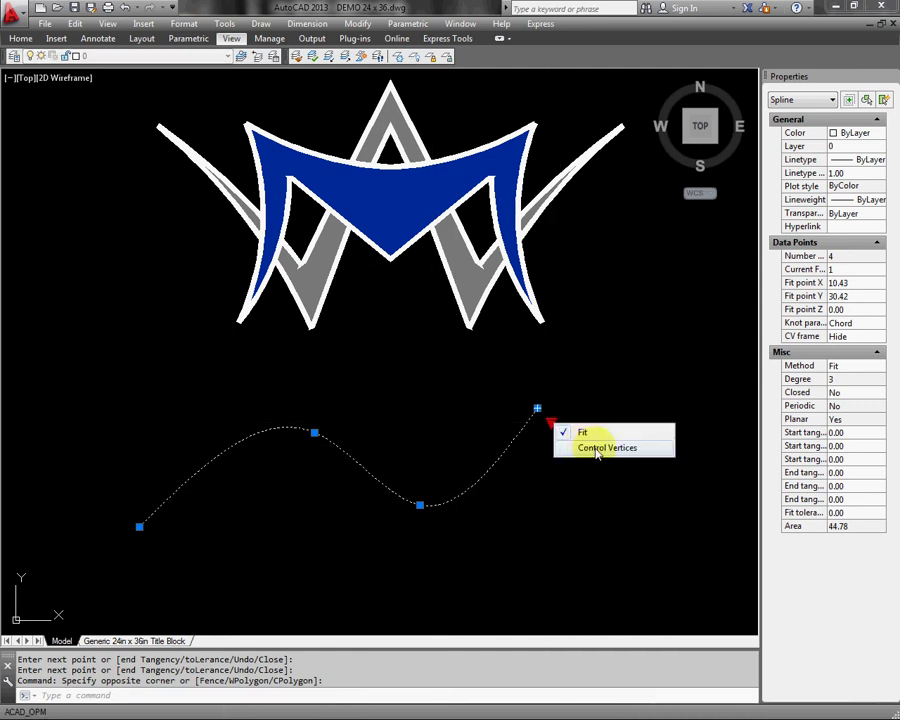
pyautogui.click(597, 448)
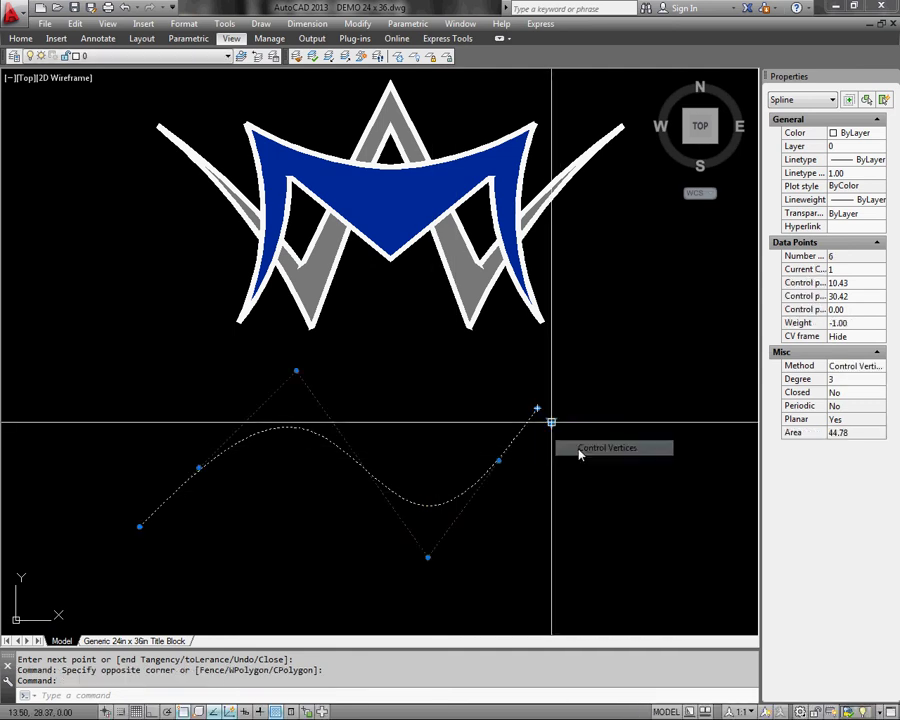
# Step: Stretch the spline's lowest control vertex further down, and erase the spline
pyautogui.click(427, 556)
pyautogui.click(441, 594)
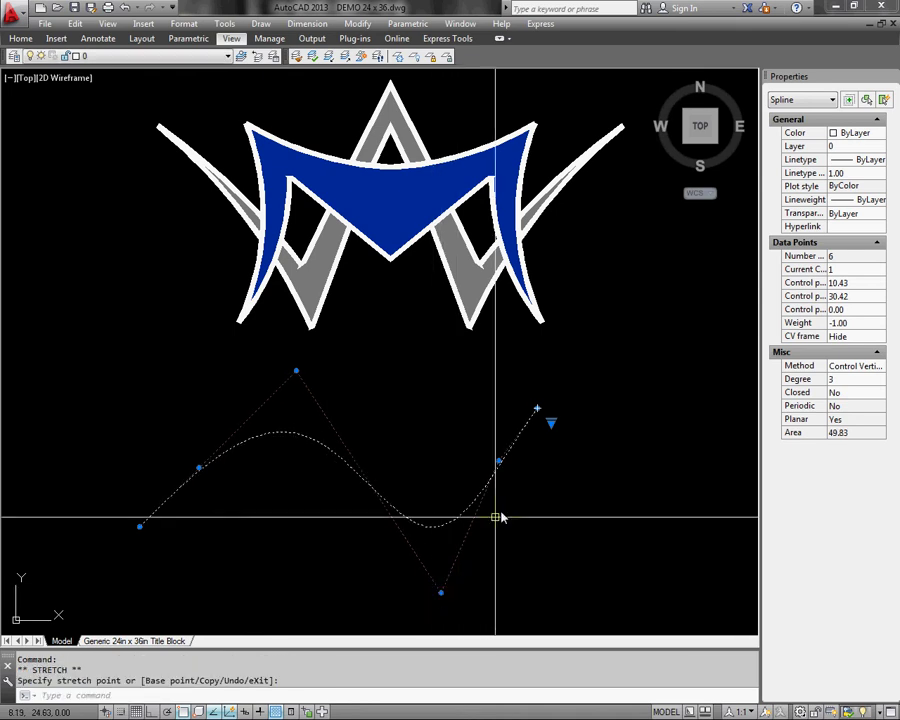
pyautogui.press('Delete')
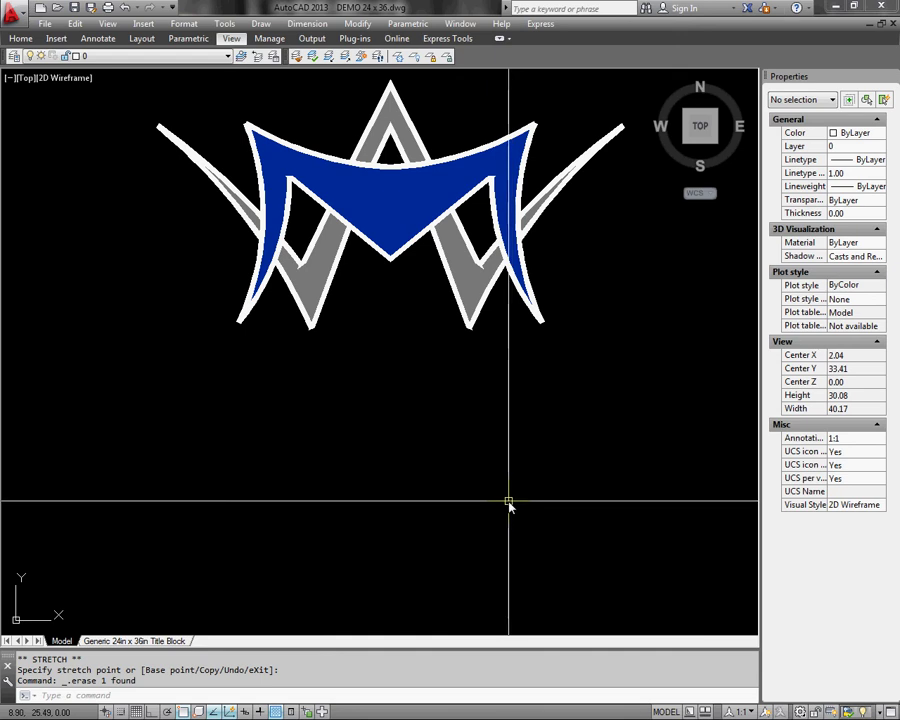
# Step: Draw an open three-segment polyline below the logo whose first and last segments cross each other
pyautogui.write('l')
pyautogui.press('Return')
pyautogui.click(542, 539)
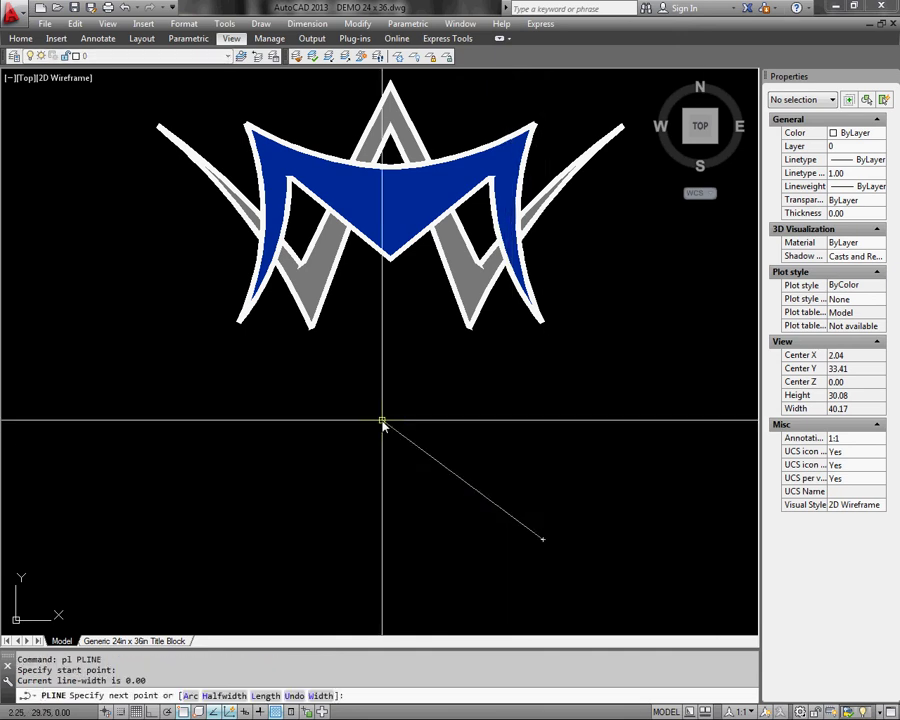
pyautogui.click(383, 421)
pyautogui.click(557, 406)
pyautogui.click(390, 558)
pyautogui.press('Return')
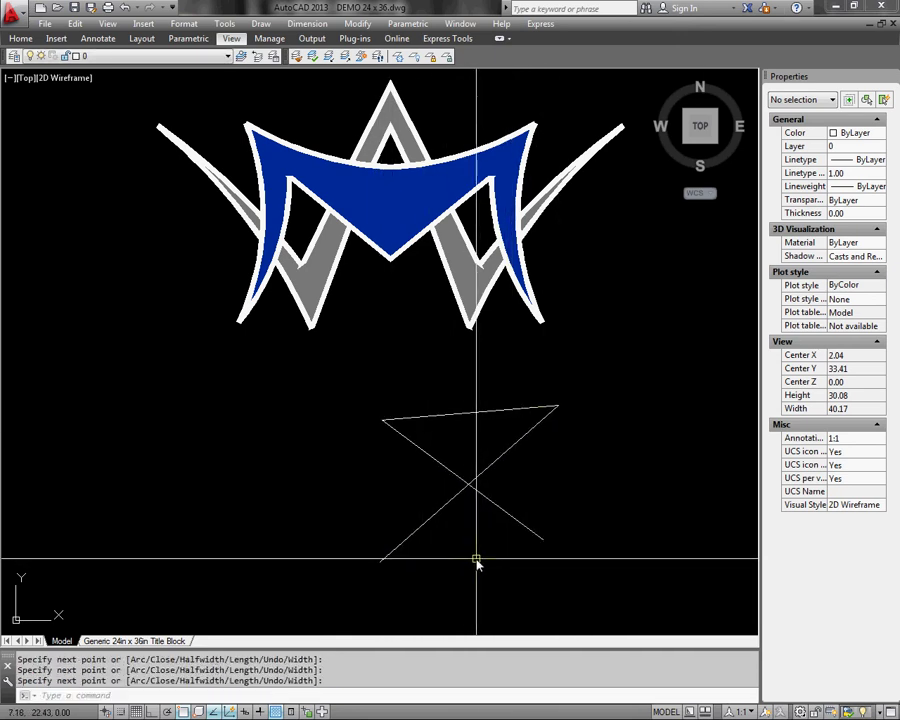
# Step: Draw a rectangle around the polyline's crossing point, with its first corner at about 4.19, 27.66
pyautogui.write('rec')
pyautogui.press('Return')
pyautogui.click(420, 461)
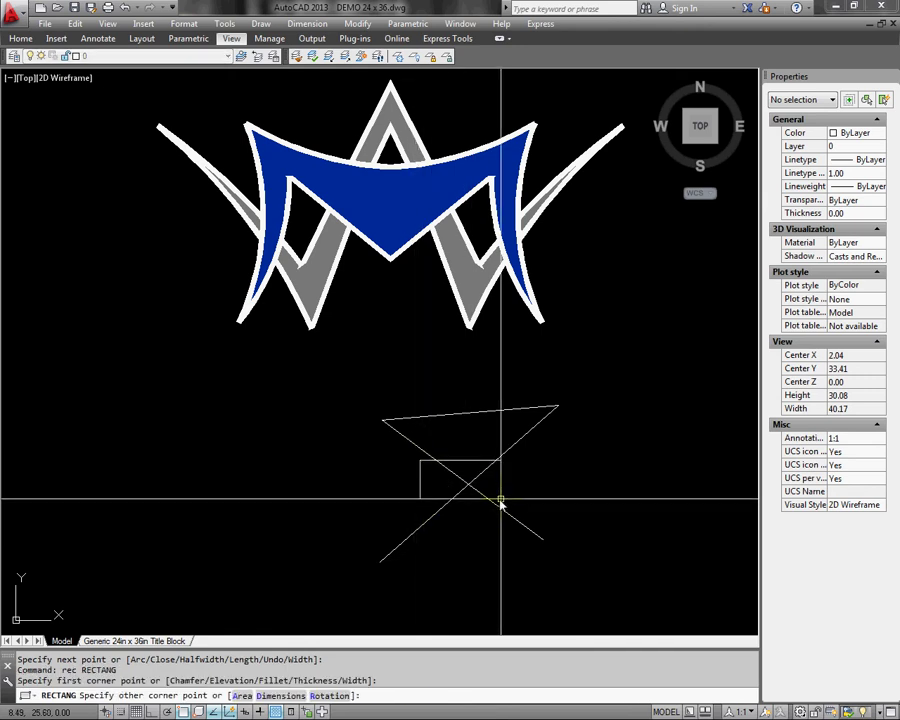
pyautogui.click(525, 507)
# Step: Trim away the part of the crossing polyline above the rectangle, using the rectangle as the cutting edge
pyautogui.click(545, 487)
pyautogui.click(516, 480)
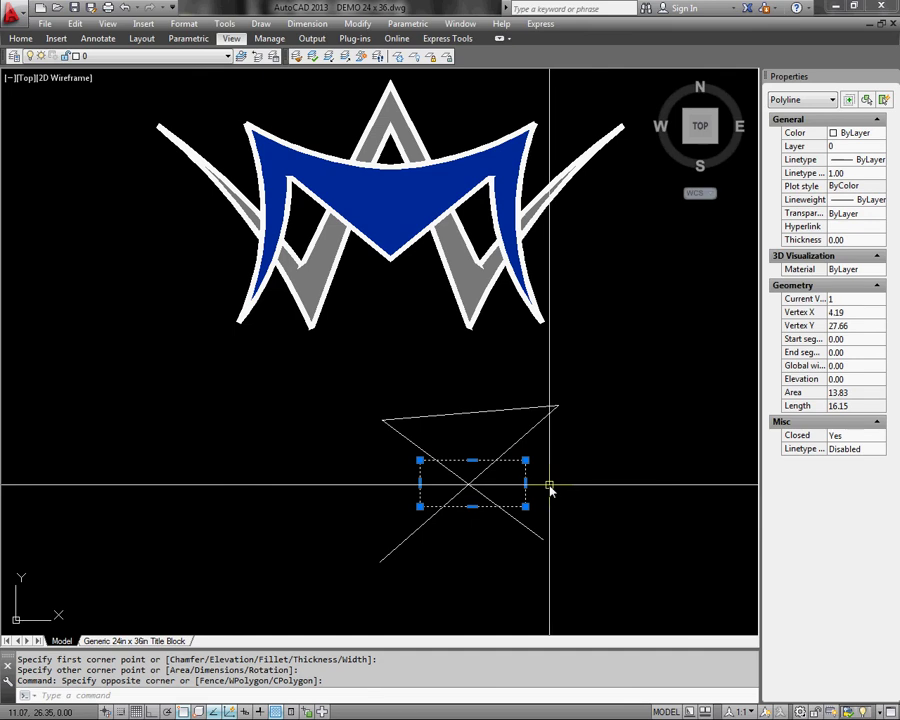
pyautogui.write('tr')
pyautogui.press('Return')
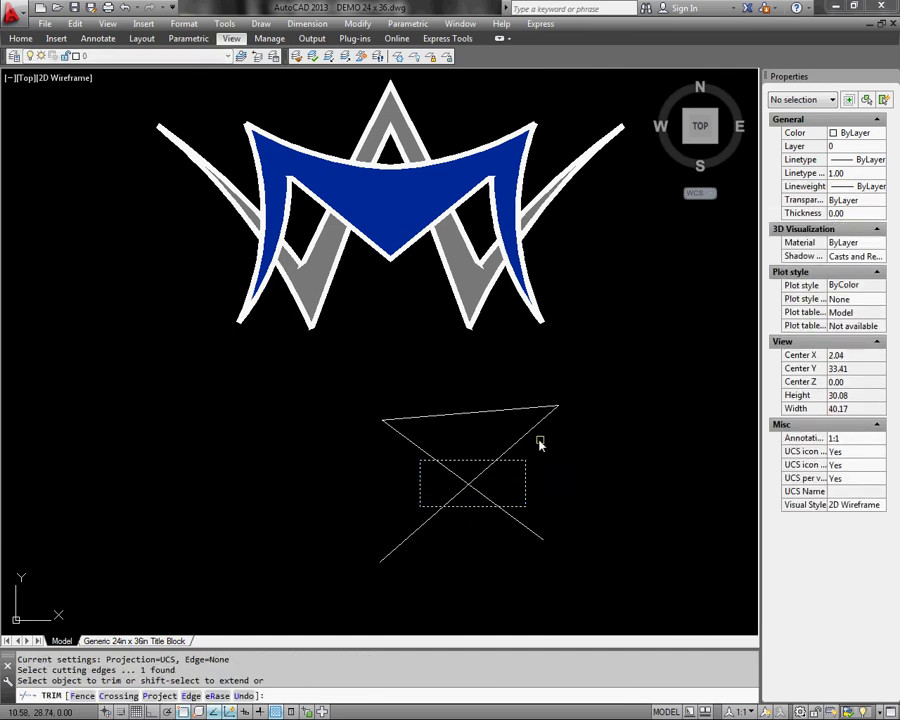
pyautogui.press('Return')
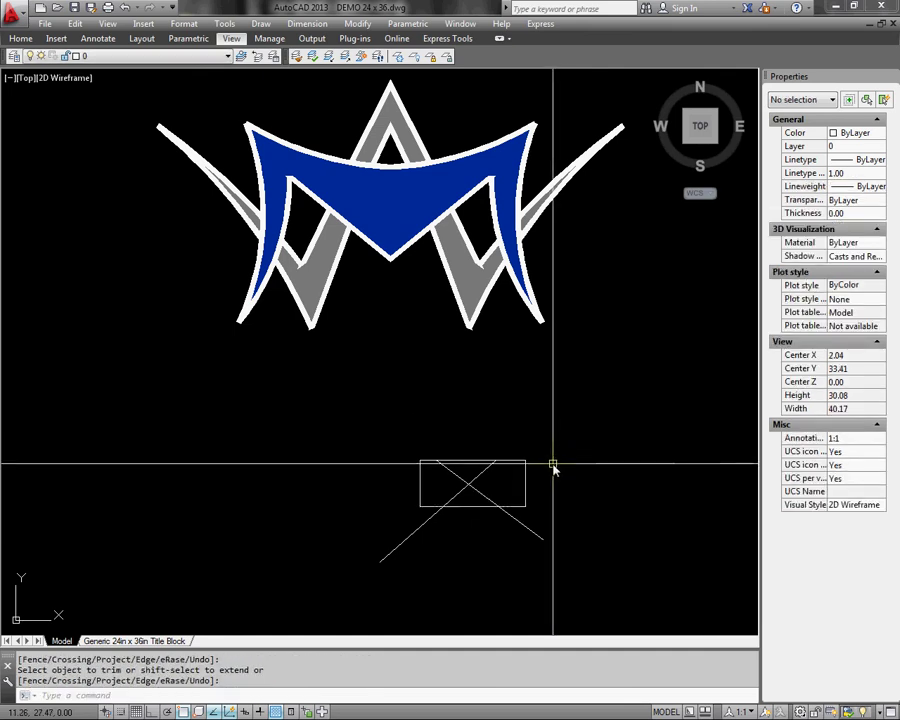
pyautogui.moveTo(545, 477); pyautogui.dragTo(554, 466, button='middle')
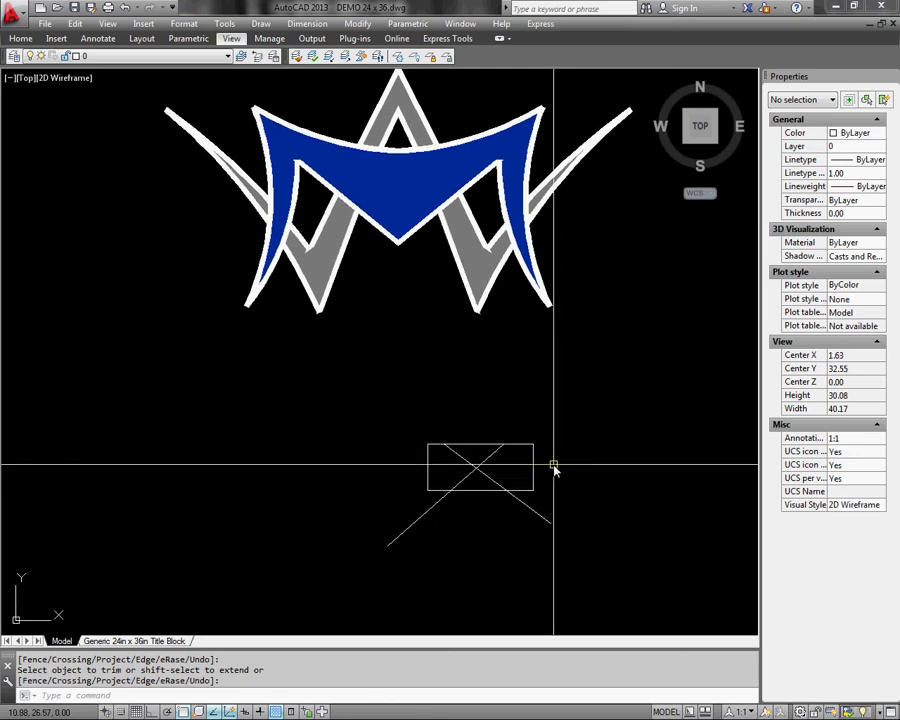
# Step: Trim everything outside the rectangle with EXTRIM, using the rectangle as the cutting edge
pyautogui.click(532, 470)
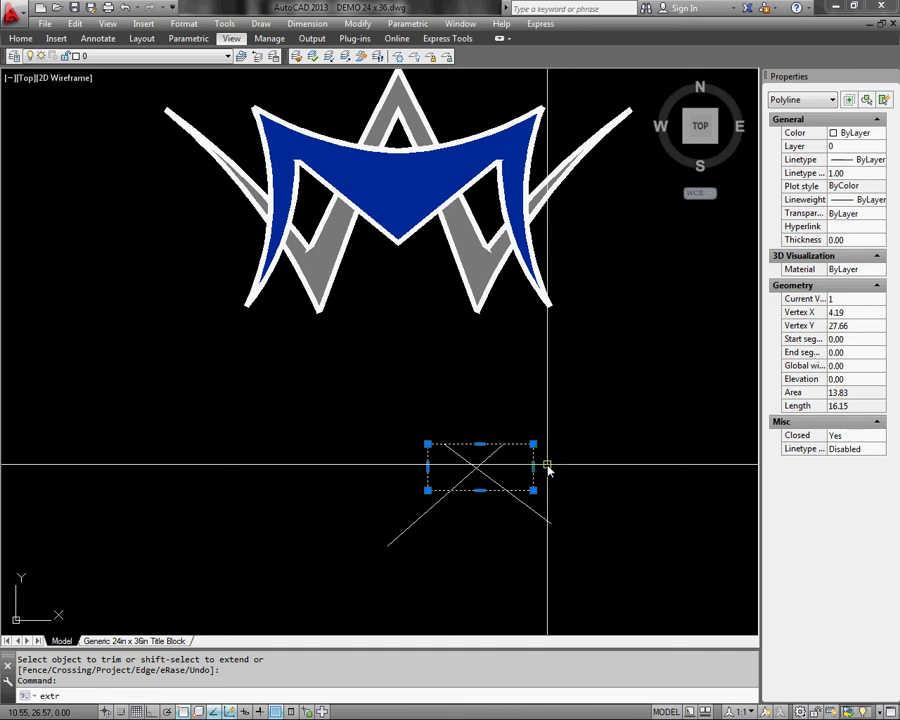
pyautogui.write('extrim')
pyautogui.press('Return')
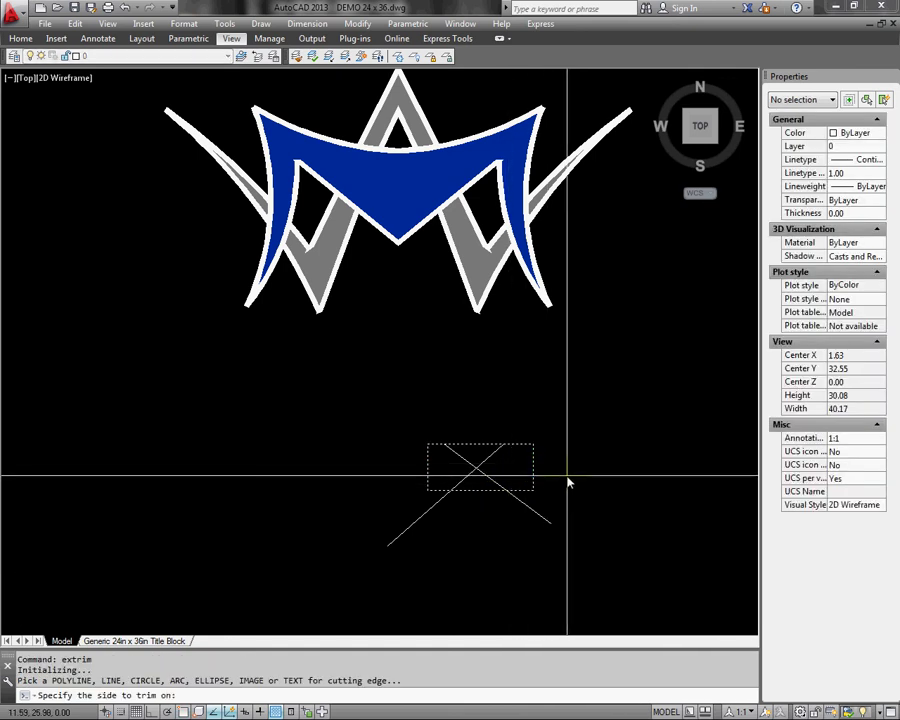
pyautogui.click(567, 483)
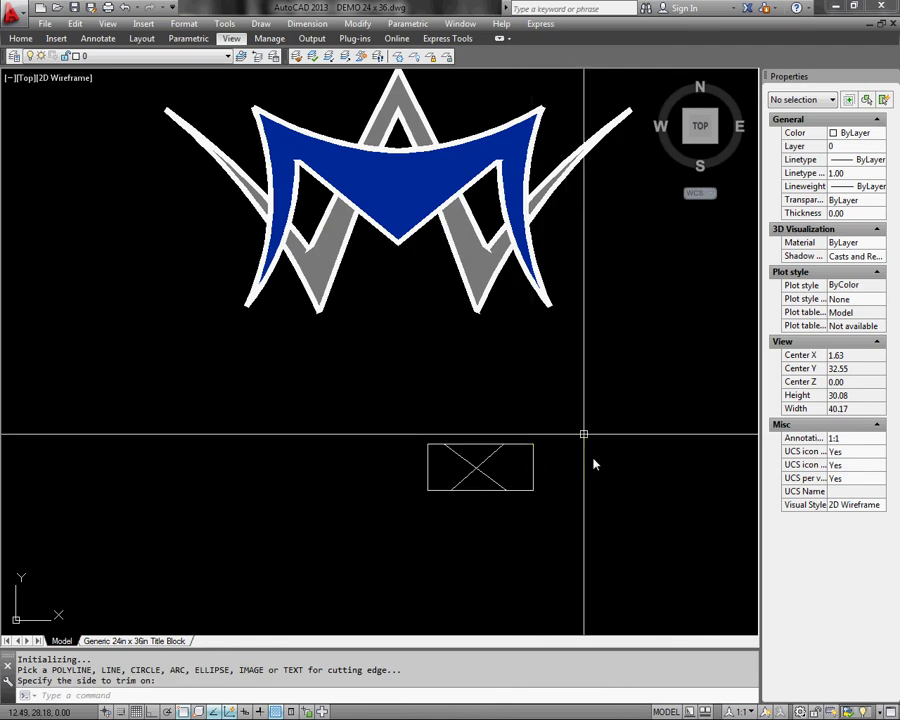
# Step: Erase the rectangle and the two crossing lines inside it
pyautogui.click(538, 565)
pyautogui.click(407, 407)
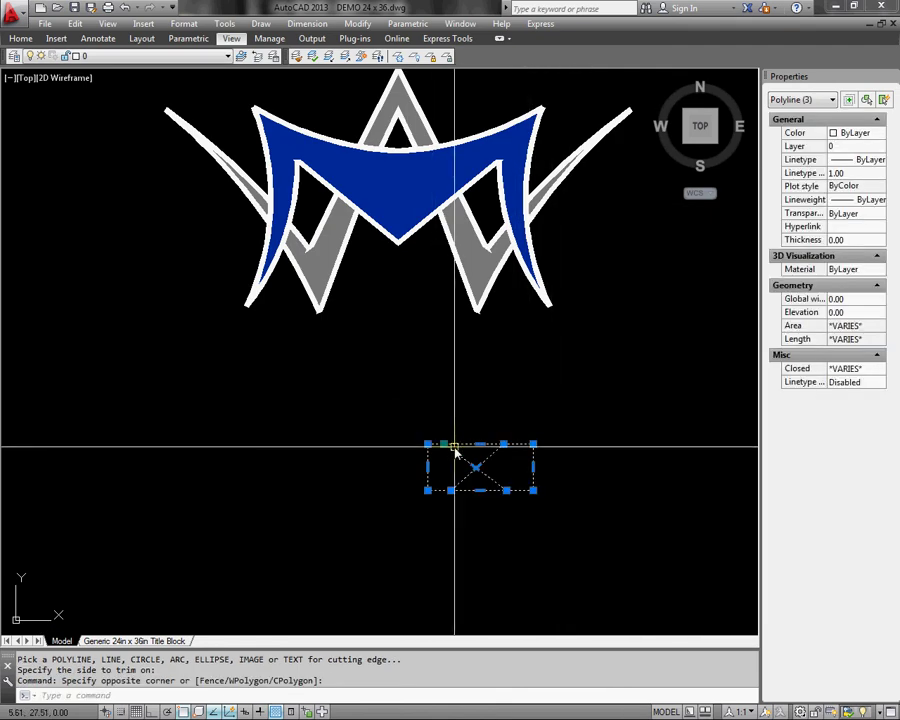
pyautogui.press('Delete')
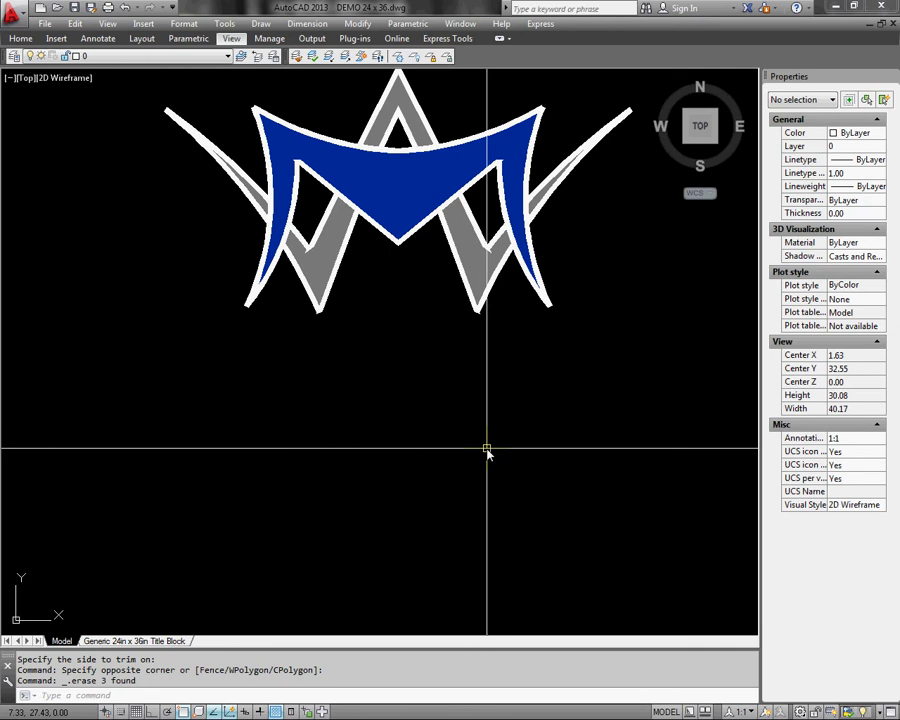
# Step: Bring the logo's blue M block to the front of the draw order
pyautogui.moveTo(460, 394); pyautogui.dragTo(522, 516, button='middle')
pyautogui.scroll(2, 449, 370)
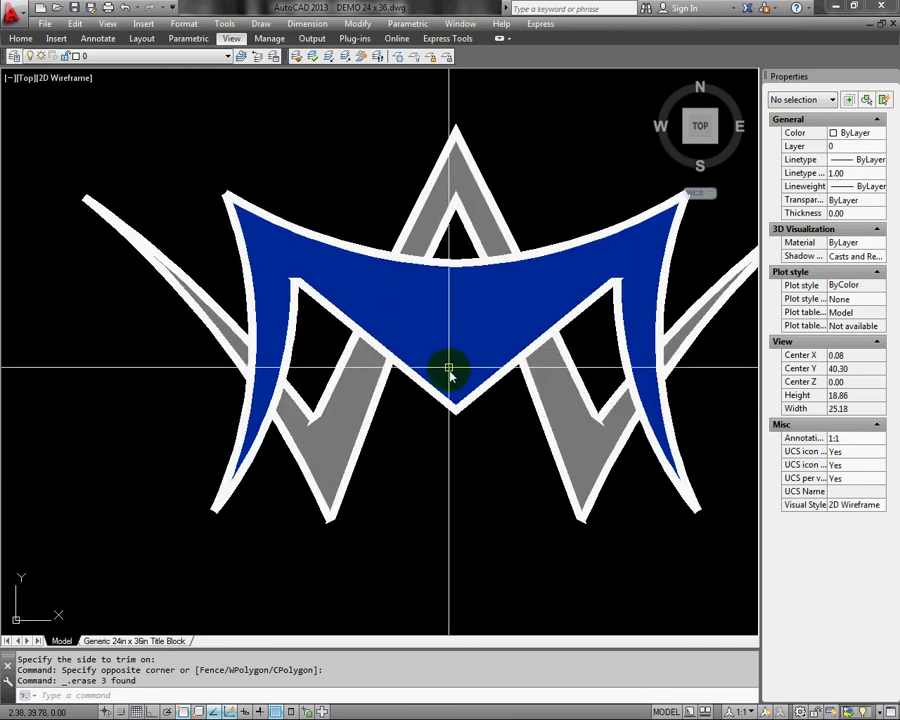
pyautogui.moveTo(449, 370); pyautogui.dragTo(387, 397, button='middle')
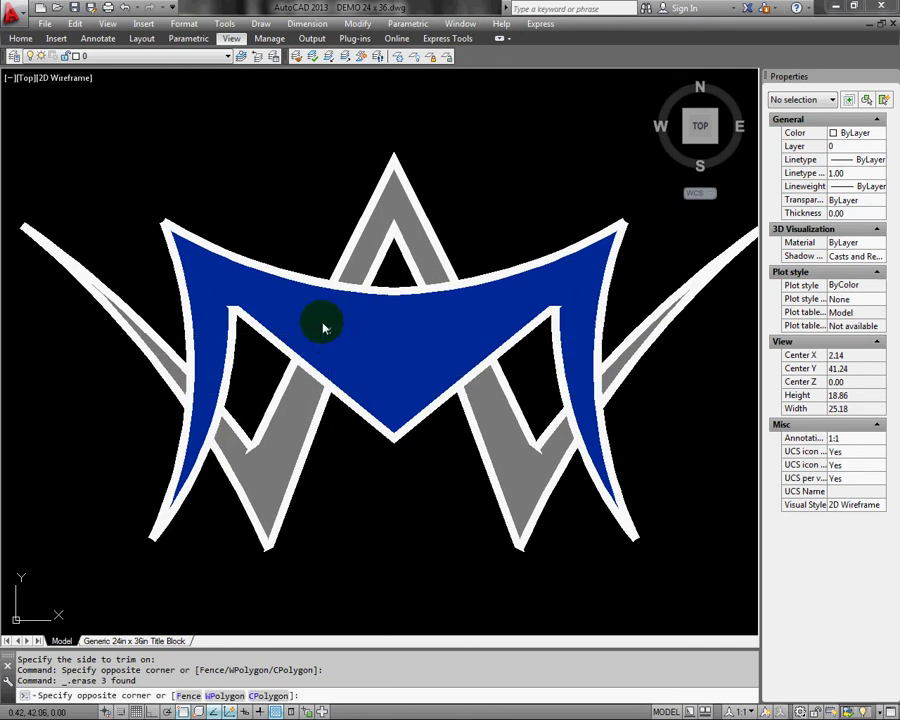
pyautogui.click(283, 293)
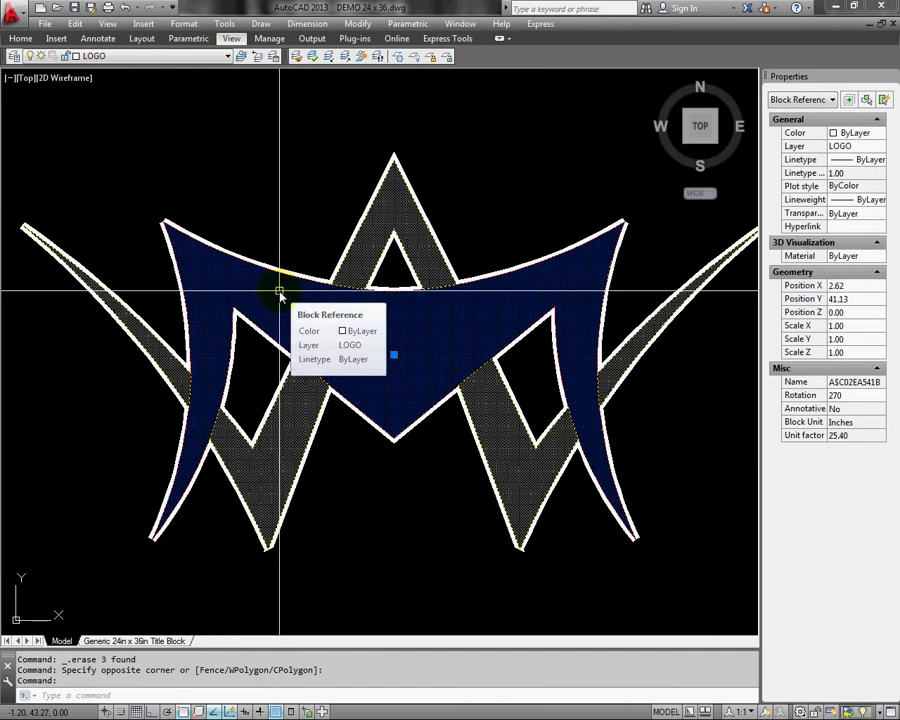
pyautogui.write('dr')
pyautogui.press('Return')
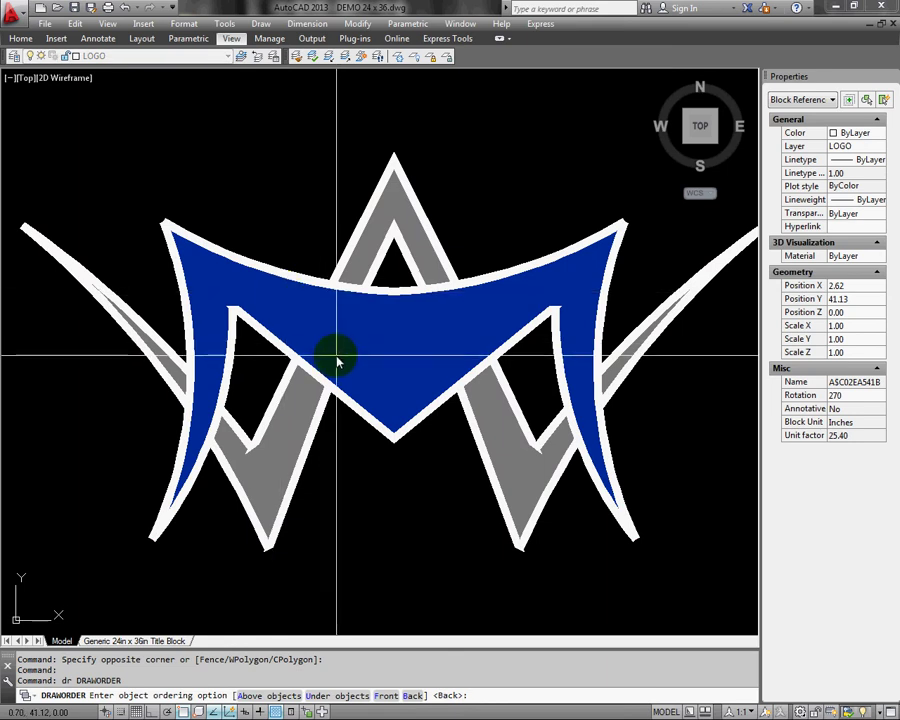
pyautogui.write('f')
pyautogui.press('Return')
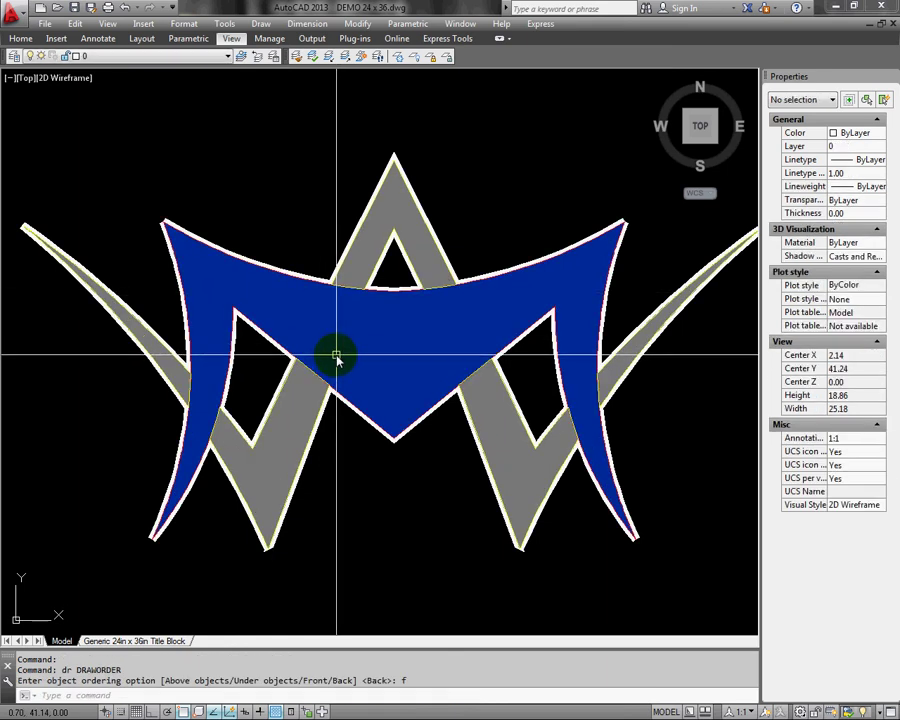
# Step: Send the logo's blue M block behind all other objects using the default draw order option
pyautogui.click(430, 355)
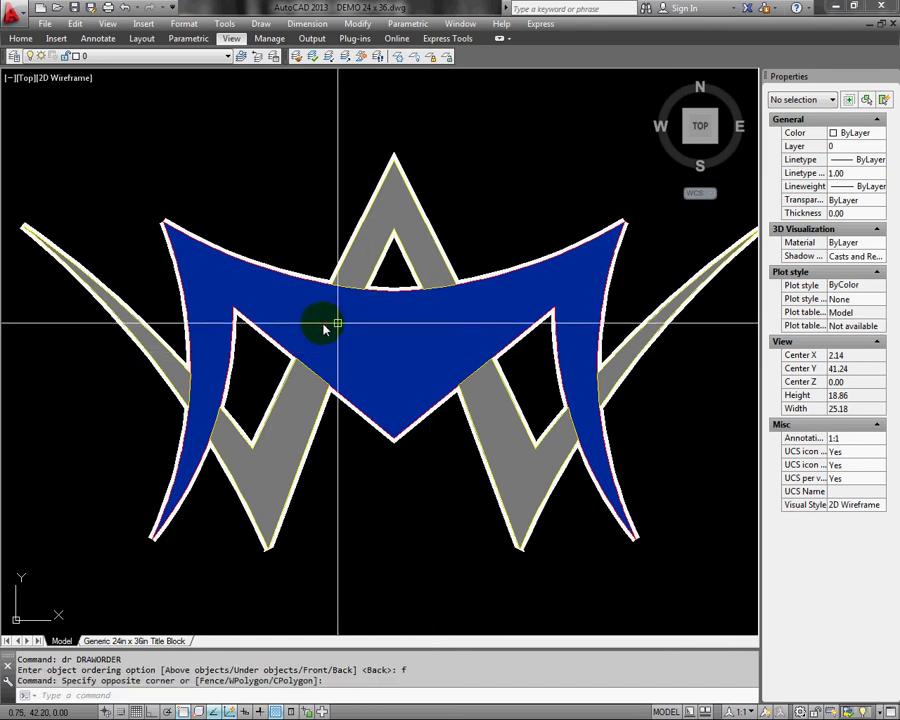
pyautogui.click(298, 308)
pyautogui.write('dr')
pyautogui.press('Return')
pyautogui.press('Return')
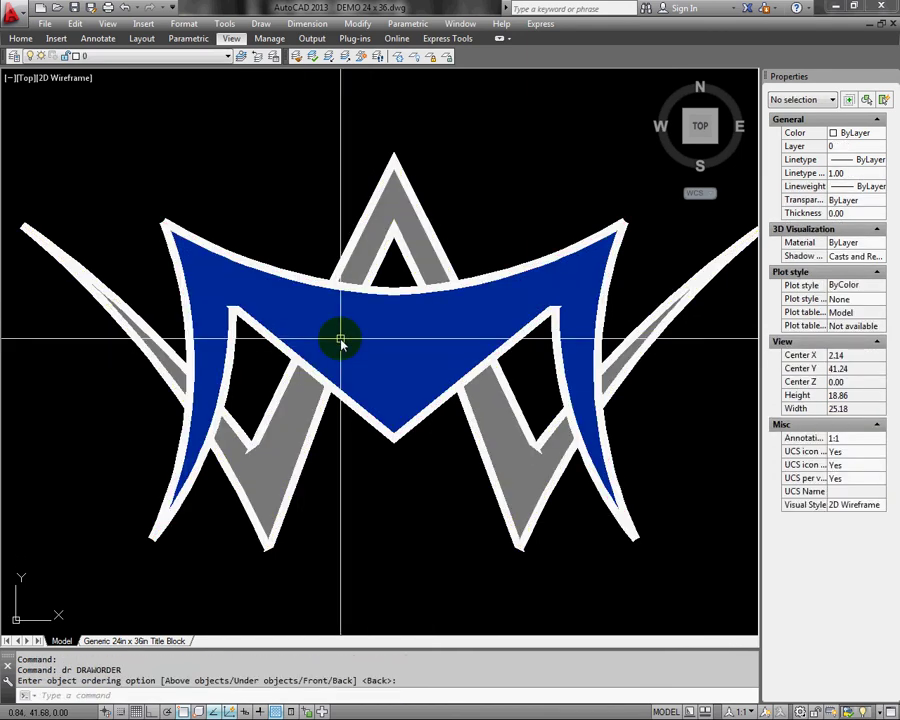
pyautogui.write('b')
pyautogui.press('Return')
pyautogui.press('Escape')
pyautogui.press('Escape')
pyautogui.press('Escape')
# Step: Reapply the Back draw order to the logo's block and regenerate all viewports
pyautogui.click(304, 310)
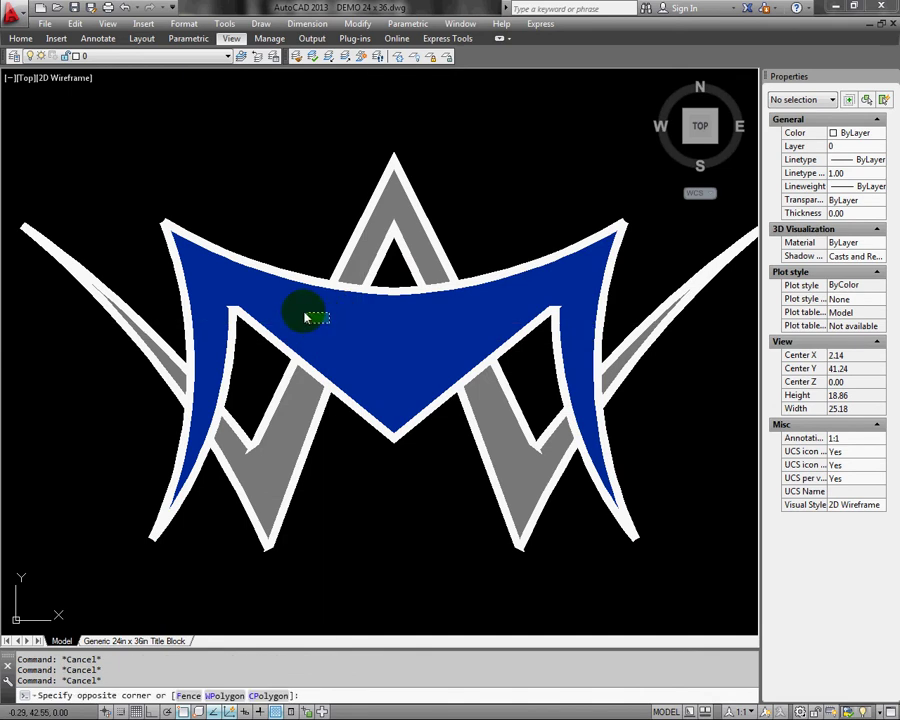
pyautogui.click(310, 316)
pyautogui.write('dr')
pyautogui.press('Return')
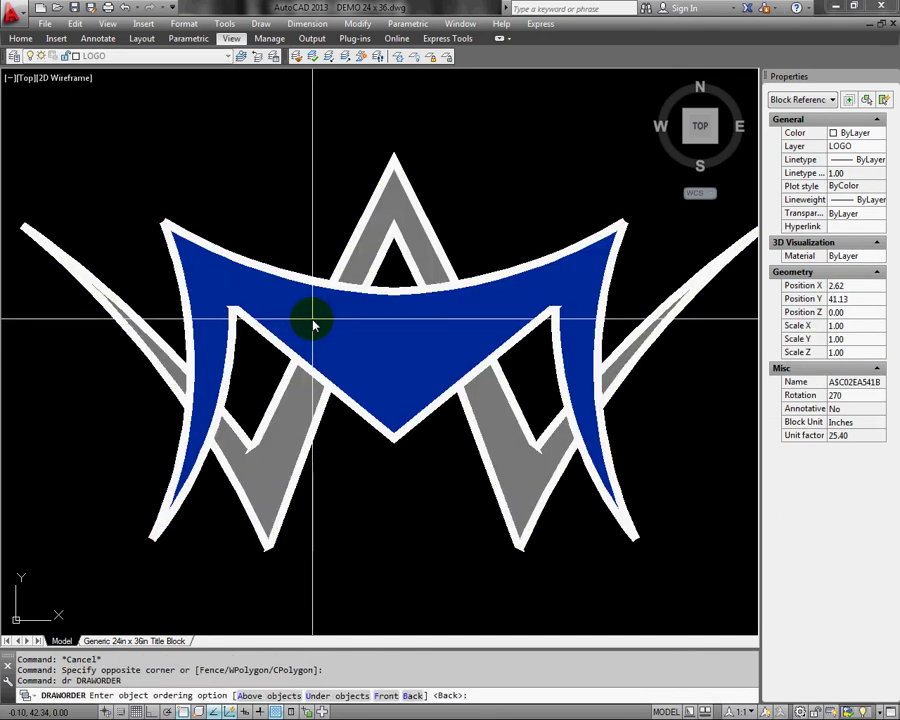
pyautogui.write('b')
pyautogui.press('Return')
pyautogui.write('rea')
pyautogui.press('Return')
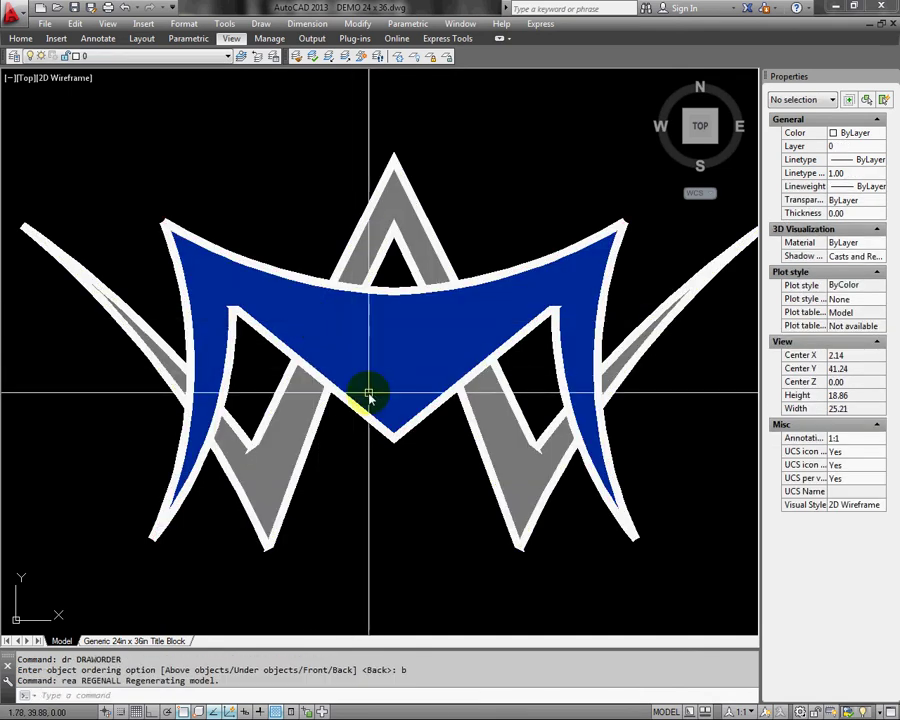
# Step: Draw a closed, slightly irregular quadrilateral from four separate lines below the logo, about 5.6 units wide
pyautogui.moveTo(370, 402)
pyautogui.mouseDown(button='middle')
pyautogui.moveTo(368, 386)
pyautogui.moveTo(368, 411)
pyautogui.mouseUp(button='middle')
pyautogui.moveTo(395, 456)
pyautogui.mouseDown(button='middle')
pyautogui.moveTo(394, 412)
pyautogui.moveTo(390, 431)
pyautogui.mouseUp(button='middle')
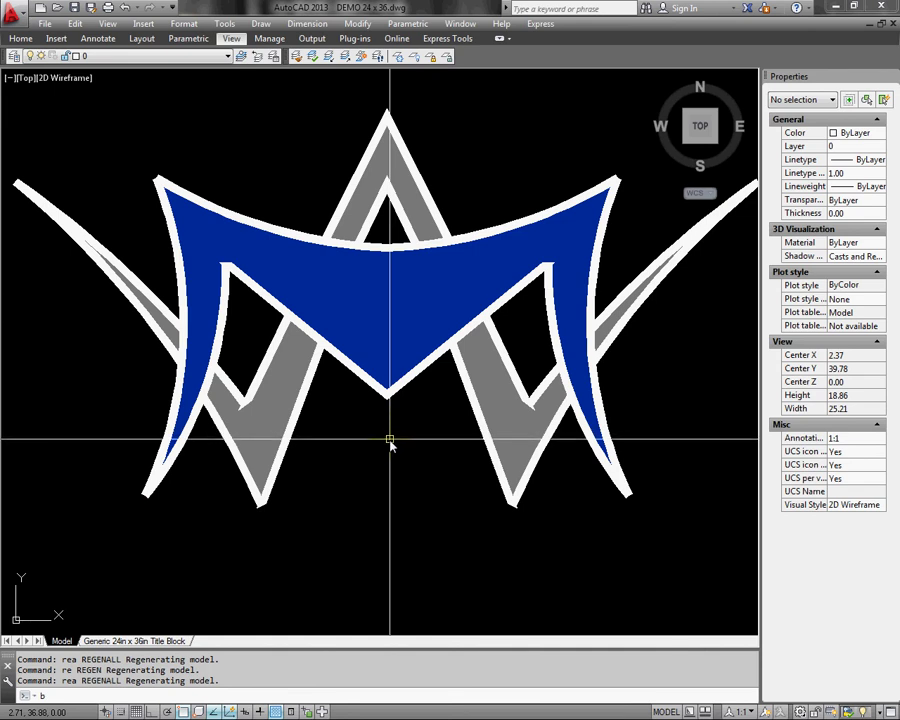
pyautogui.moveTo(394, 488); pyautogui.dragTo(389, 490, button='middle')
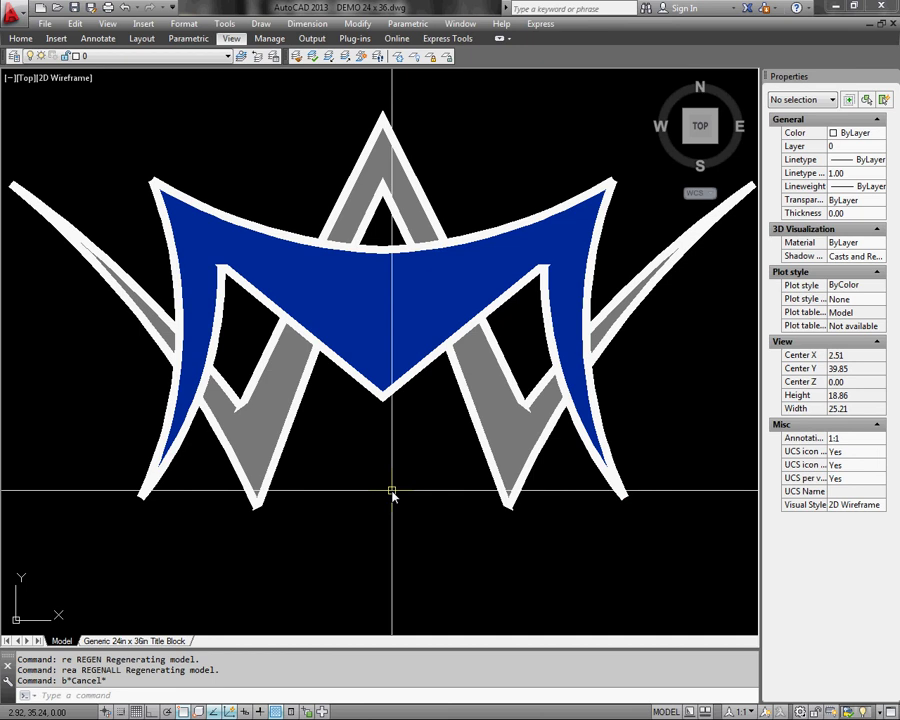
pyautogui.moveTo(392, 508); pyautogui.dragTo(384, 414, button='middle')
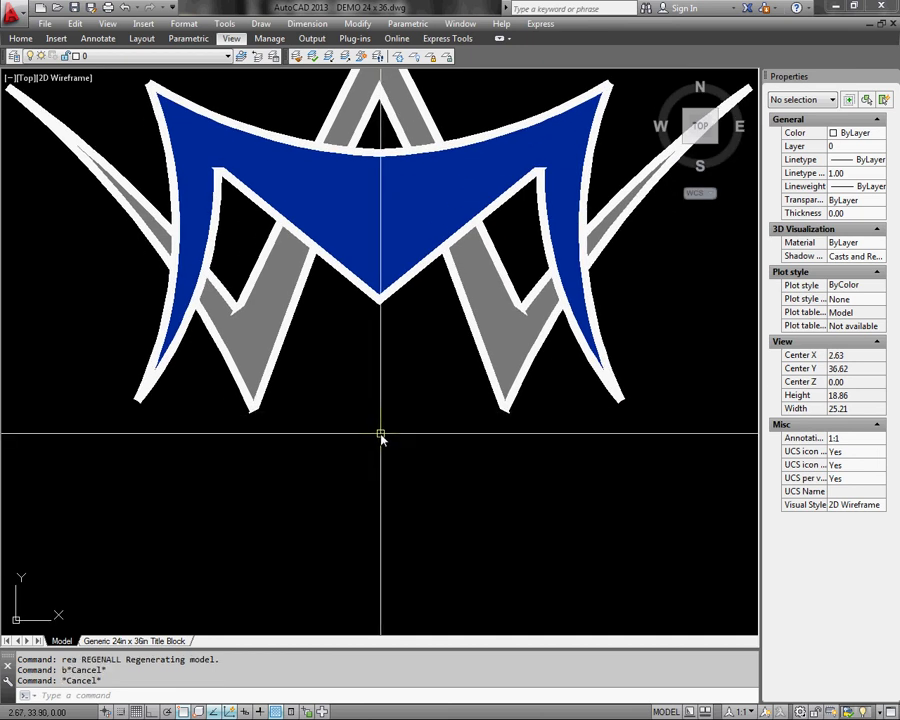
pyautogui.write('l')
pyautogui.press('Return')
pyautogui.click(270, 490)
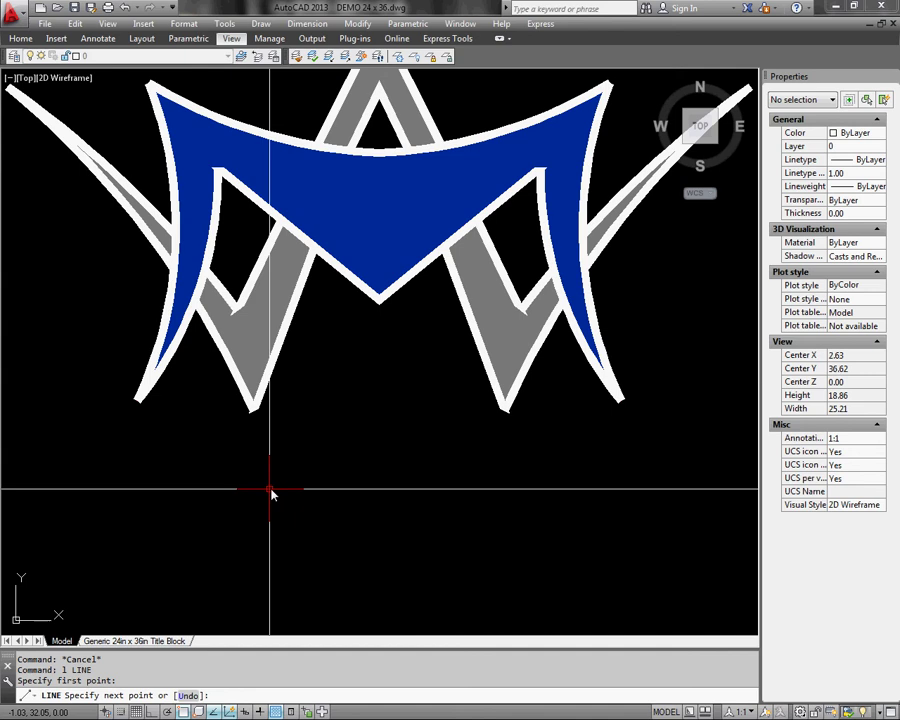
pyautogui.click(441, 490)
pyautogui.click(435, 597)
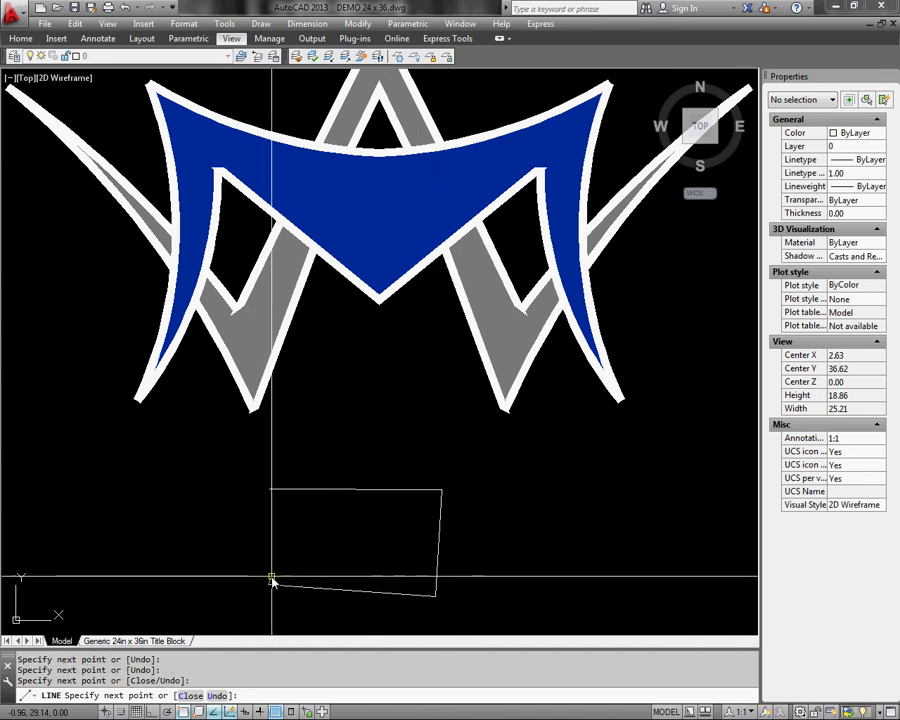
pyautogui.moveTo(290, 542); pyautogui.dragTo(269, 493, button='middle')
# Step: Select sides of the quadrilateral to check that they are separate lines, and clear the selection
pyautogui.click(386, 582)
pyautogui.click(360, 496)
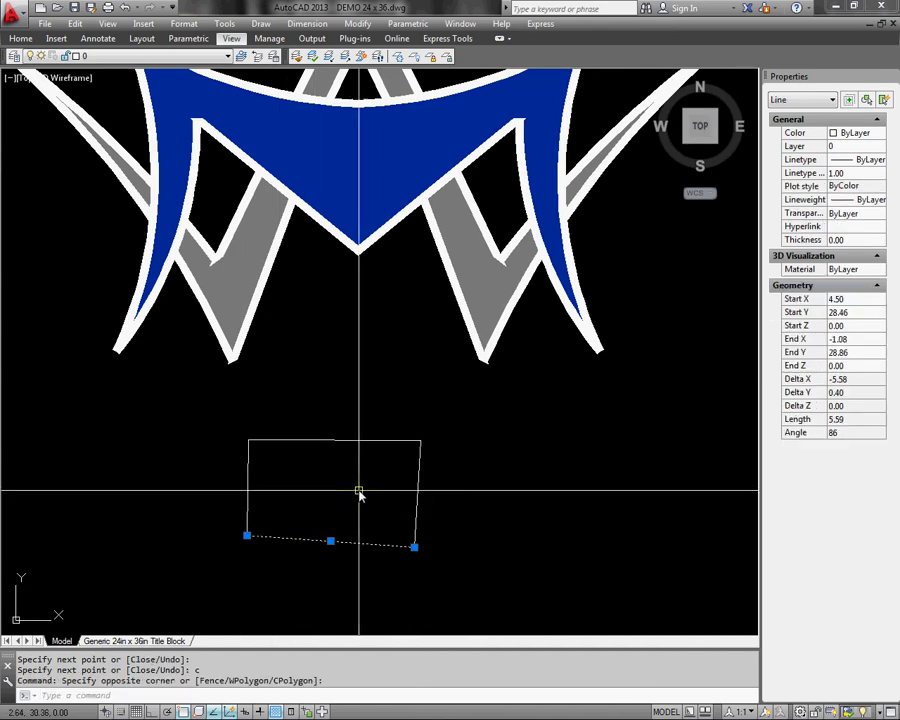
pyautogui.click(354, 481)
pyautogui.click(290, 403)
pyautogui.click(474, 468)
pyautogui.click(396, 480)
pyautogui.press('Escape')
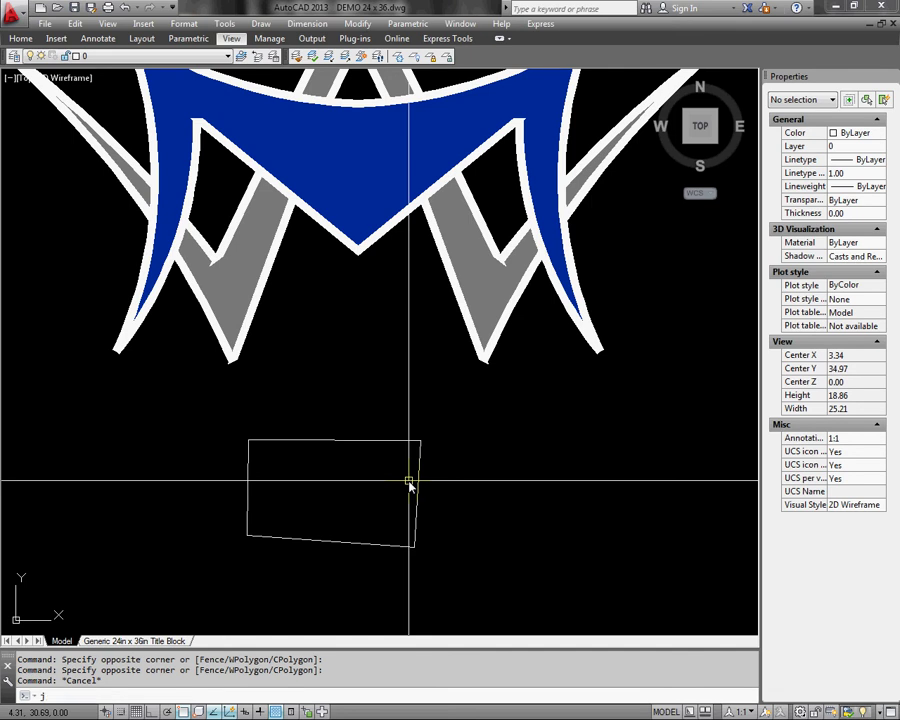
# Step: Join the quadrilateral's four lines into one polyline and check its Closed property
pyautogui.write('j')
pyautogui.press('Return')
pyautogui.click(488, 603)
pyautogui.click(245, 437)
pyautogui.press('Return')
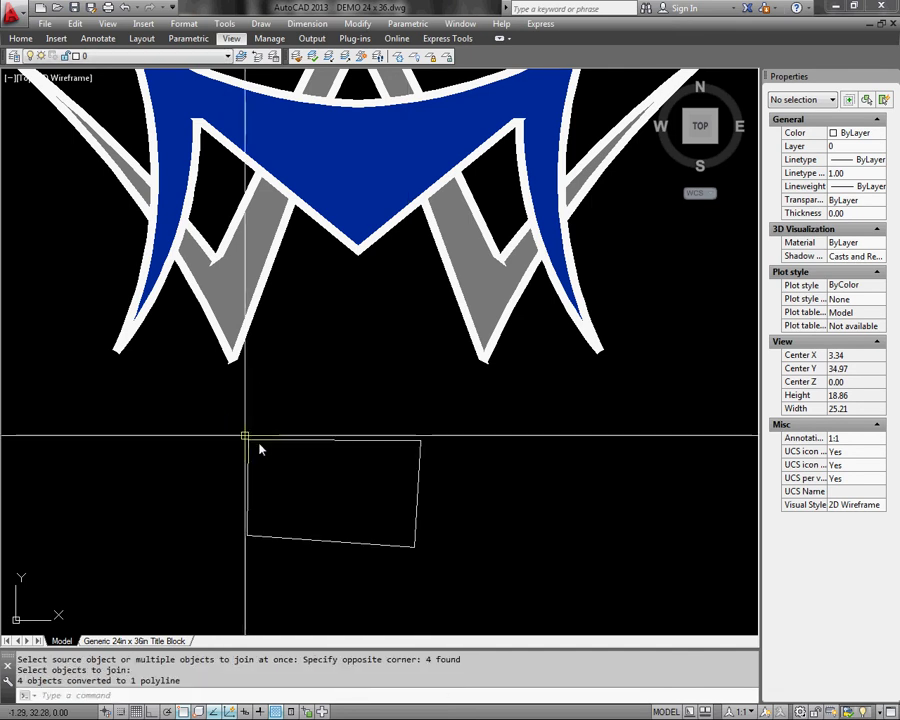
pyautogui.click(246, 439)
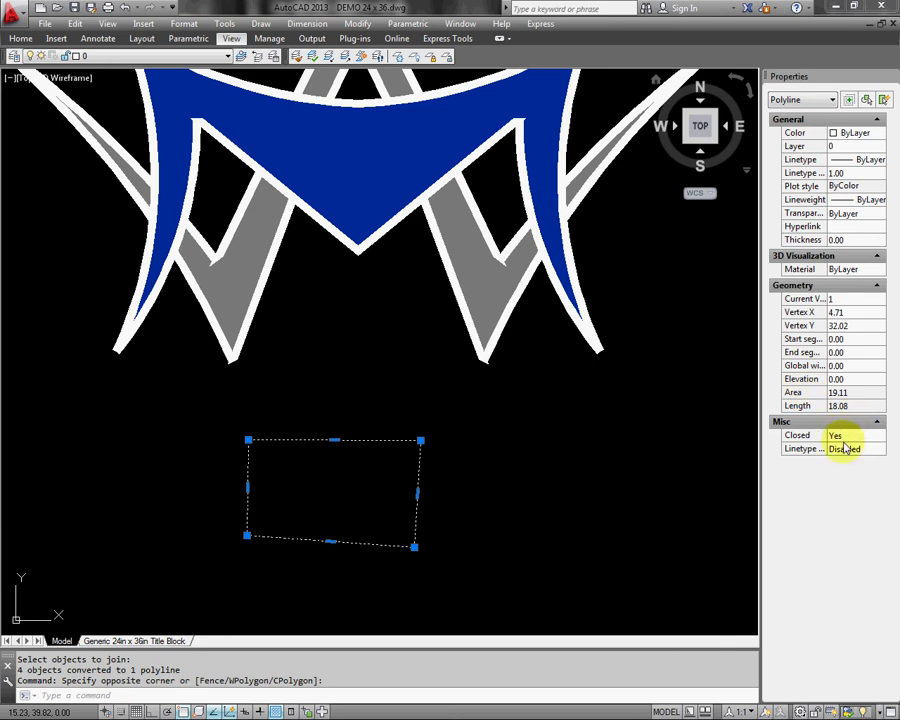
pyautogui.press('Escape')
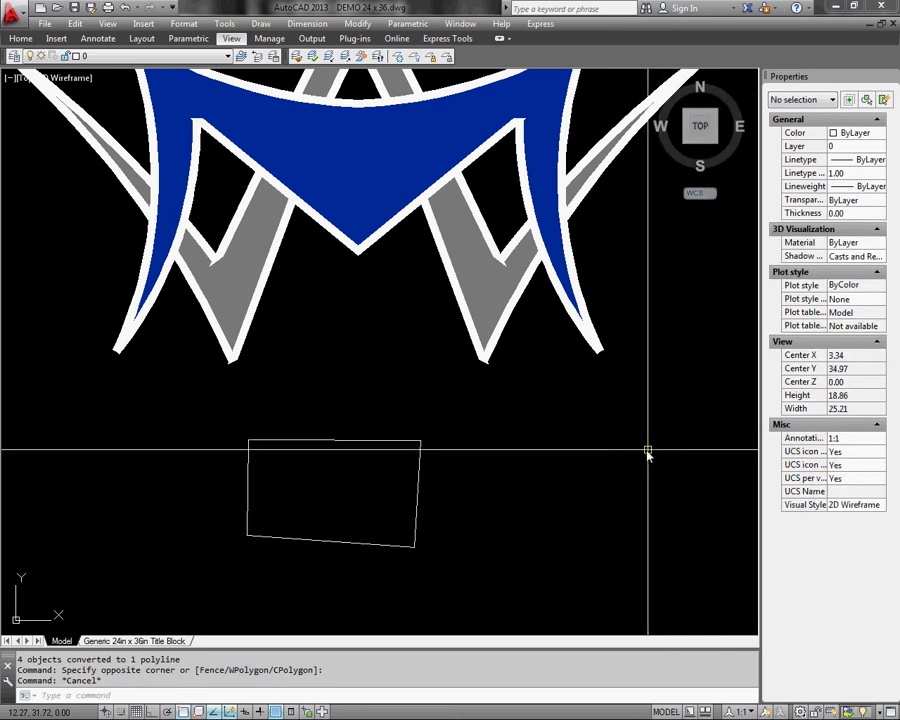
# Step: Copy both logo blocks to the clipboard with the lower tip of the blue M as the base point
pyautogui.moveTo(576, 428); pyautogui.dragTo(595, 558, button='middle')
pyautogui.scroll(-2, 585, 525)
pyautogui.click(639, 489)
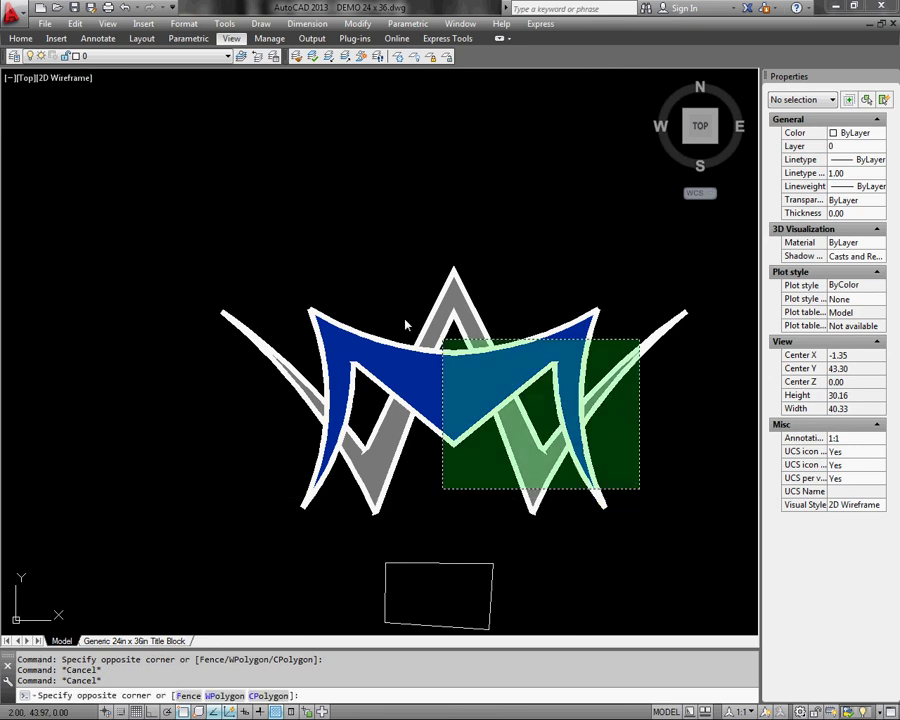
pyautogui.click(284, 260)
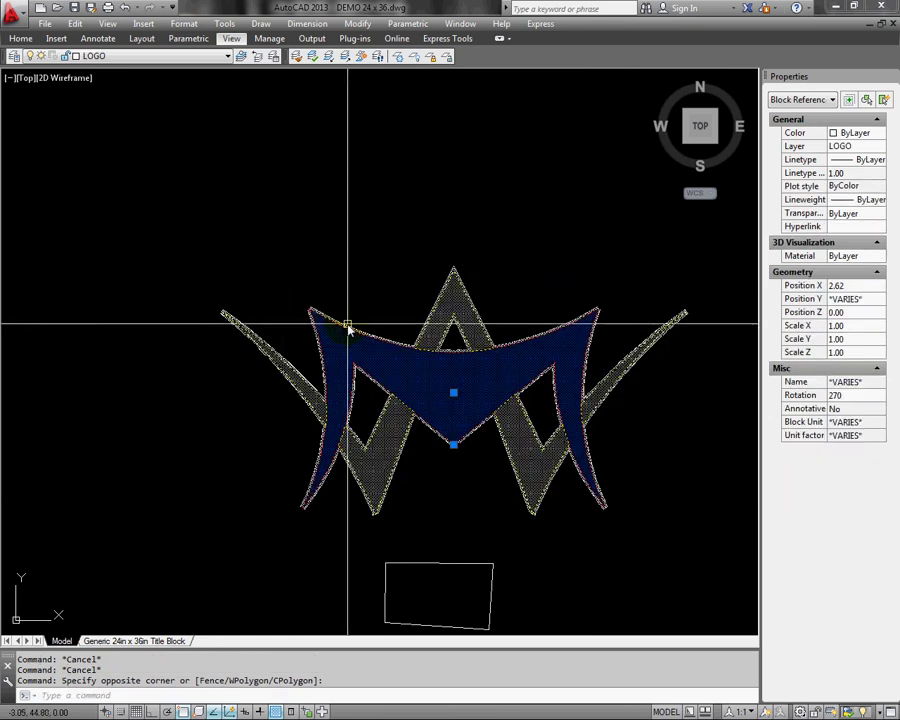
pyautogui.hotkey('ctrl', 'shift', 'c')
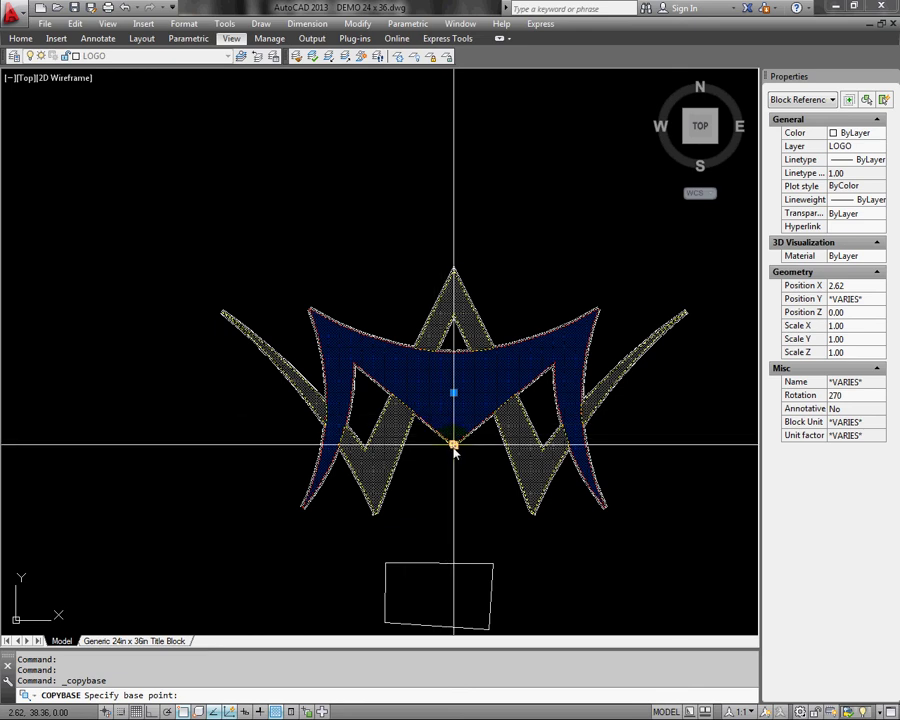
pyautogui.scroll(8, 453, 445)
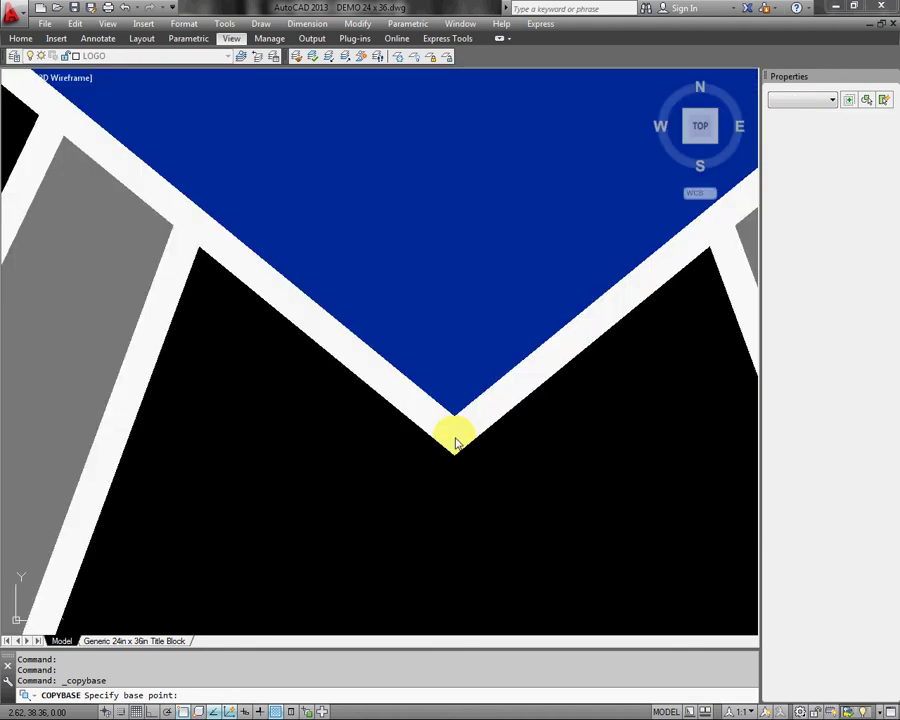
pyautogui.click(454, 441)
pyautogui.scroll(-8, 454, 441)
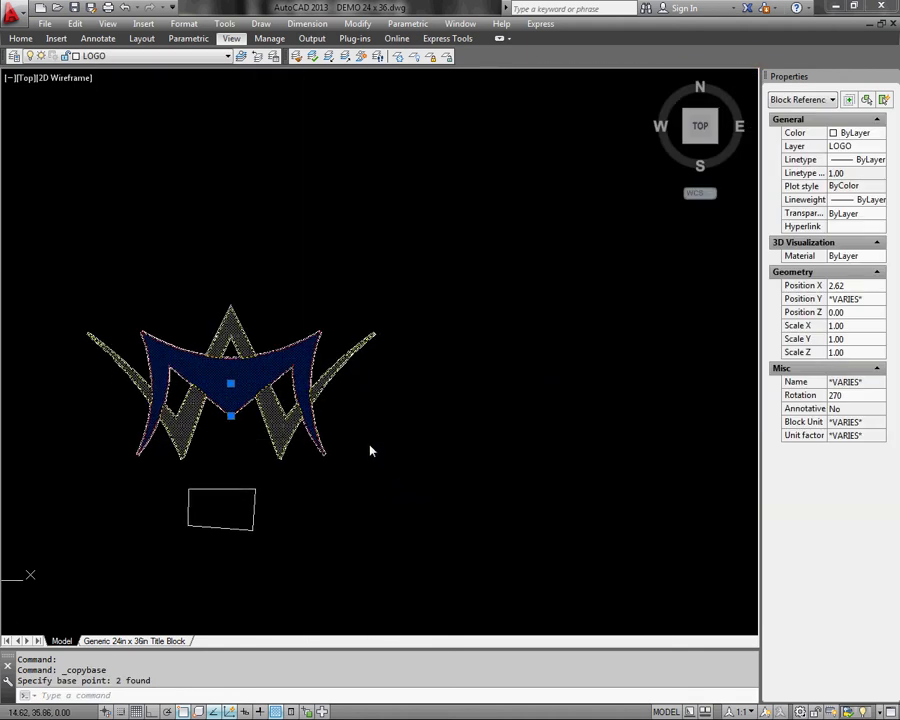
pyautogui.press('Escape')
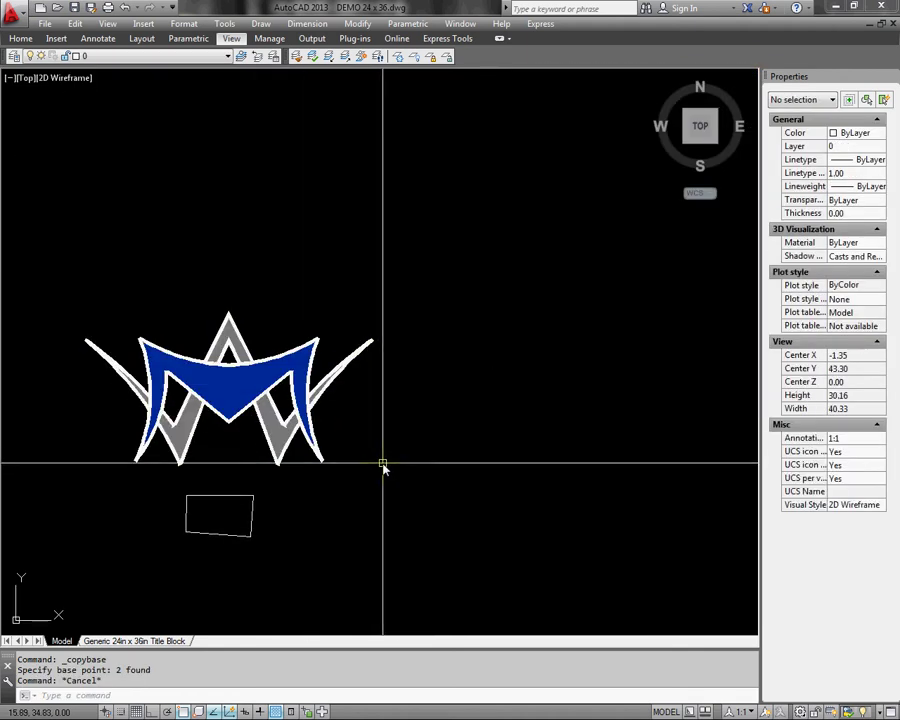
pyautogui.hotkey('ctrl', 'v')
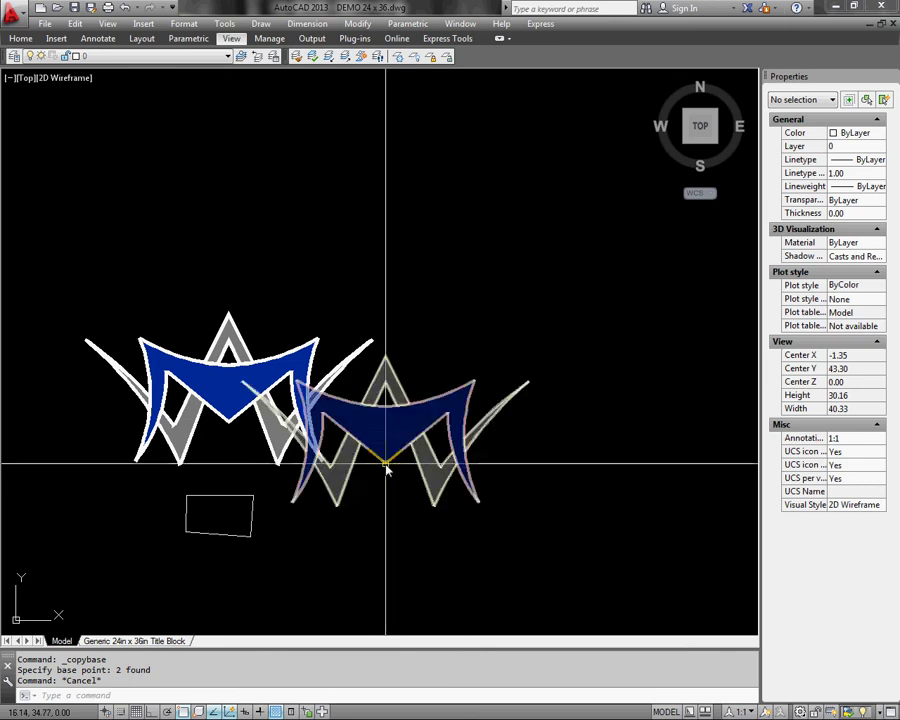
pyautogui.scroll(4, 567, 421)
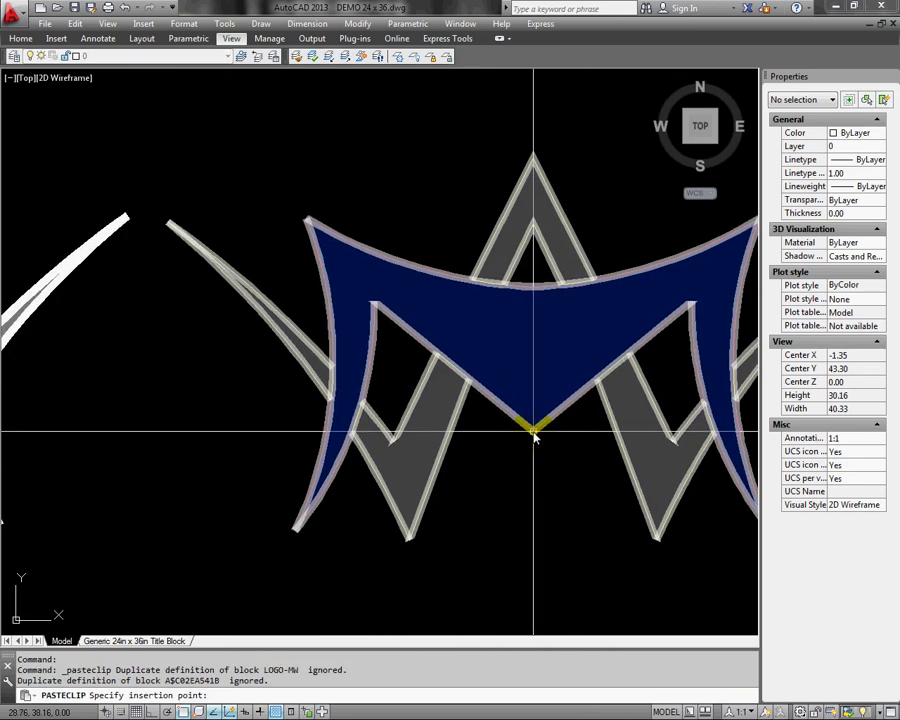
pyautogui.press('Escape')
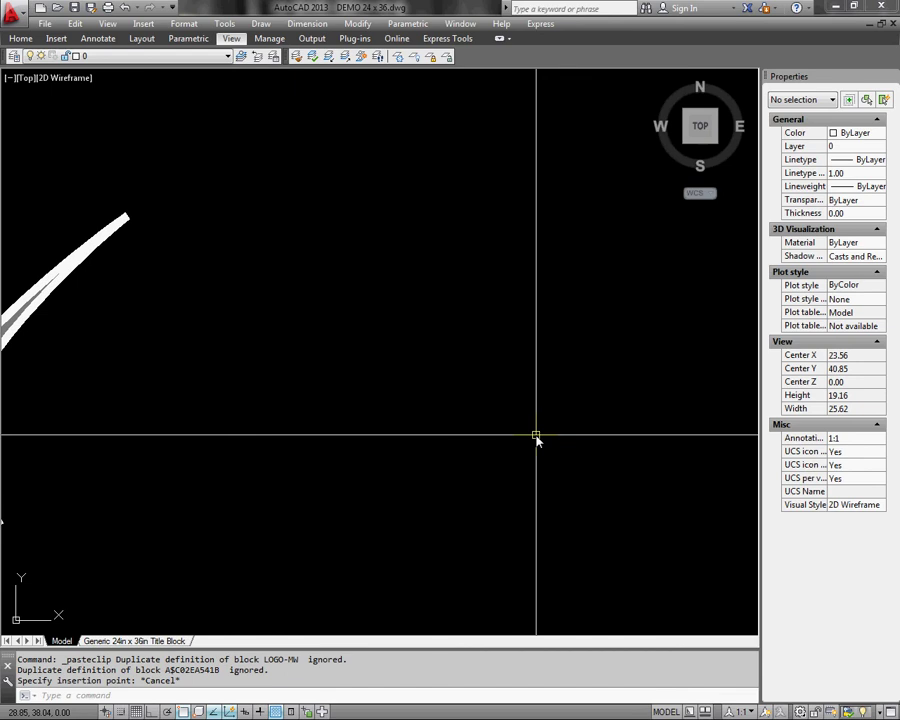
# Step: Paste the copied logo as a single block in the empty space beside the original, and select it to check its block properties
pyautogui.moveTo(538, 436); pyautogui.dragTo(404, 441, button='middle')
pyautogui.scroll(-2, 450, 441)
pyautogui.moveTo(453, 441)
pyautogui.mouseDown(button='middle')
pyautogui.moveTo(440, 421)
pyautogui.moveTo(440, 432)
pyautogui.mouseUp(button='middle')
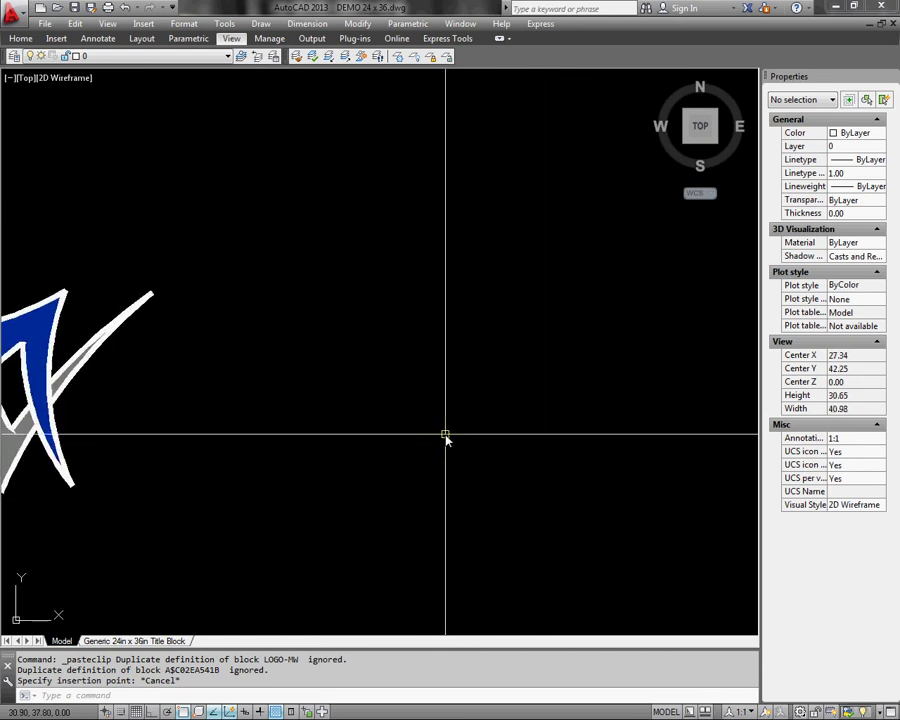
pyautogui.hotkey('ctrl', 'shift', 'v')
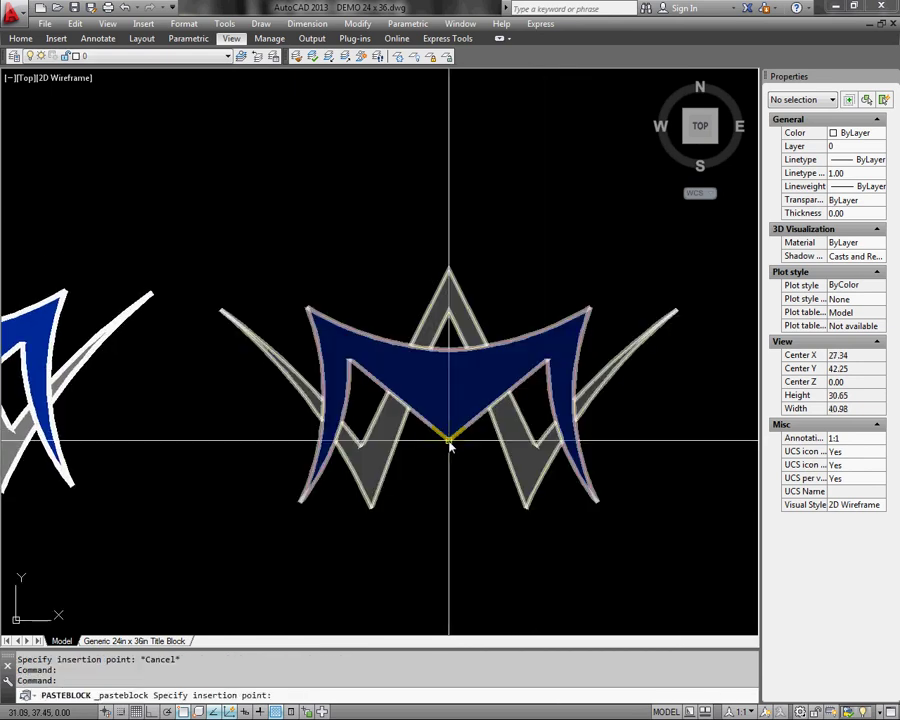
pyautogui.click(463, 435)
pyautogui.moveTo(478, 454); pyautogui.dragTo(462, 372)
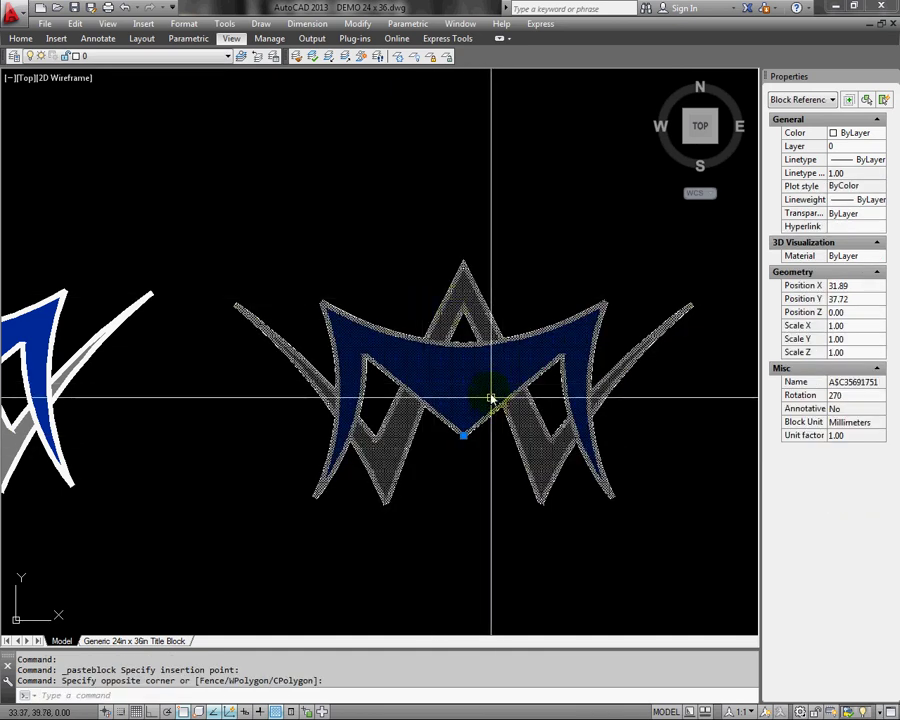
pyautogui.moveTo(491, 409); pyautogui.dragTo(526, 396, button='middle')
pyautogui.press('Escape')
pyautogui.moveTo(513, 446); pyautogui.dragTo(503, 437, button='middle')
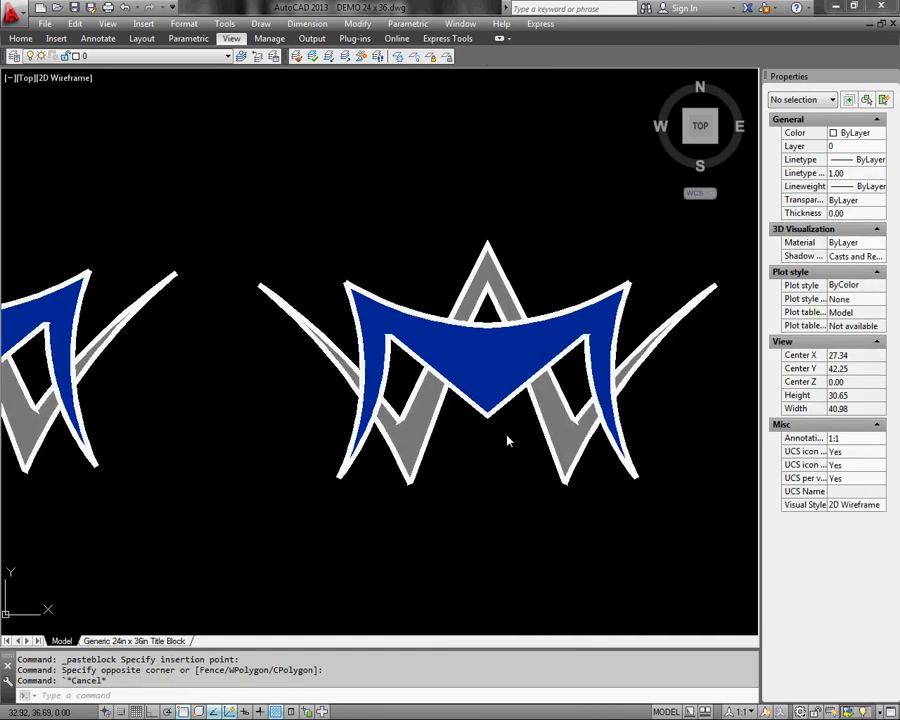
# Step: Erase the pasted logo block beside the original logo
pyautogui.click(523, 444)
pyautogui.click(447, 343)
pyautogui.press('Delete')
pyautogui.scroll(-4, 615, 232)
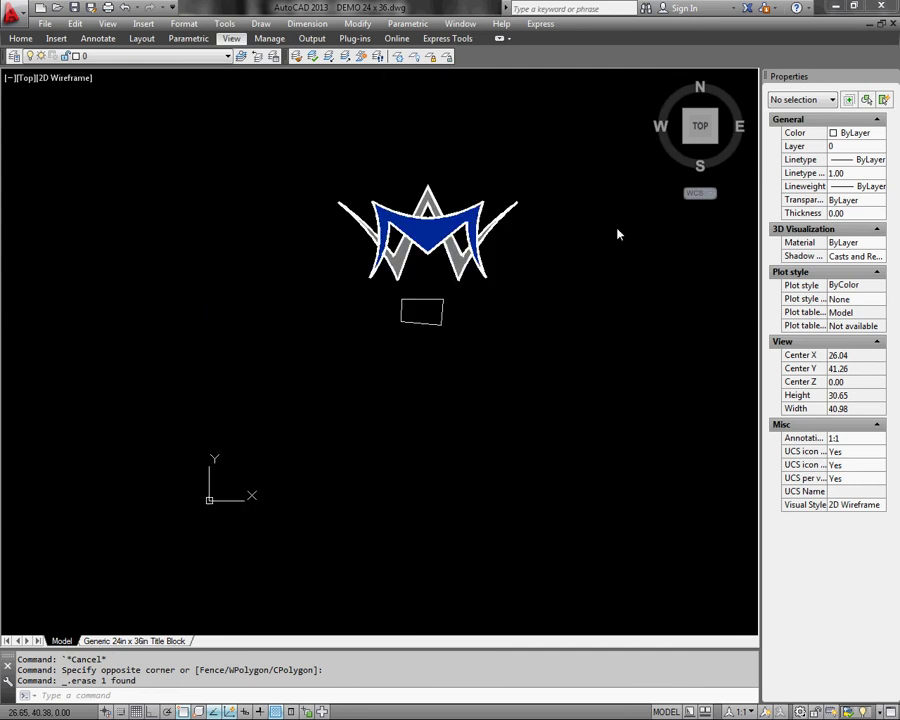
# Step: Open the Write Block settings for both original logo blocks, and leave them without writing a file
pyautogui.scroll(4, 467, 313)
pyautogui.moveTo(467, 313)
pyautogui.mouseDown(button='middle')
pyautogui.moveTo(476, 508)
pyautogui.moveTo(489, 522)
pyautogui.moveTo(482, 530)
pyautogui.mouseUp(button='middle')
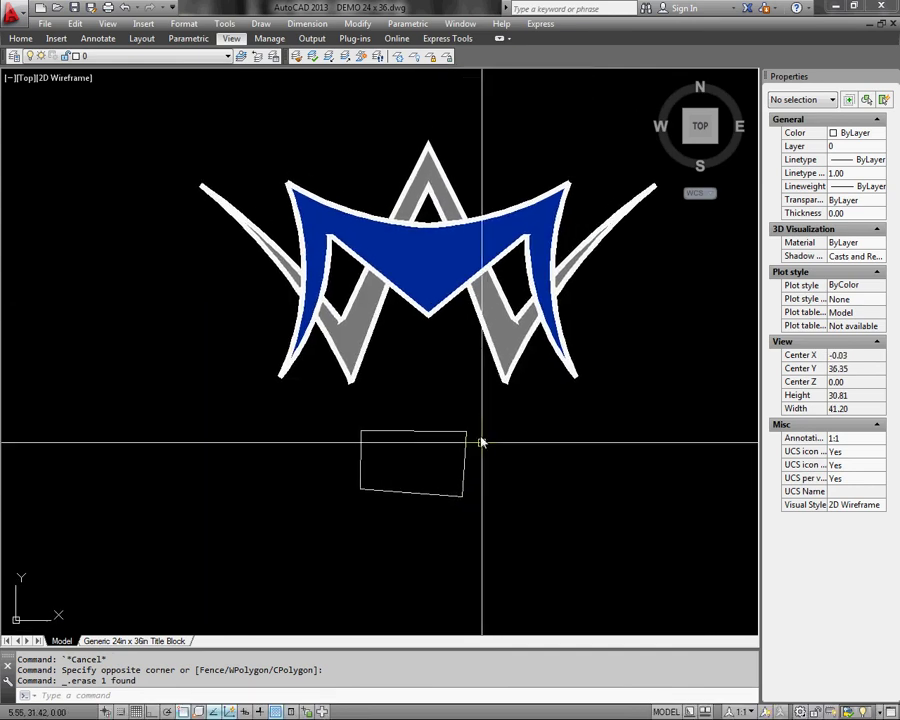
pyautogui.moveTo(482, 440); pyautogui.dragTo(489, 548, button='middle')
pyautogui.moveTo(445, 424)
pyautogui.mouseDown(button='middle')
pyautogui.moveTo(454, 461)
pyautogui.moveTo(390, 405)
pyautogui.mouseUp(button='middle')
pyautogui.scroll(2, 449, 451)
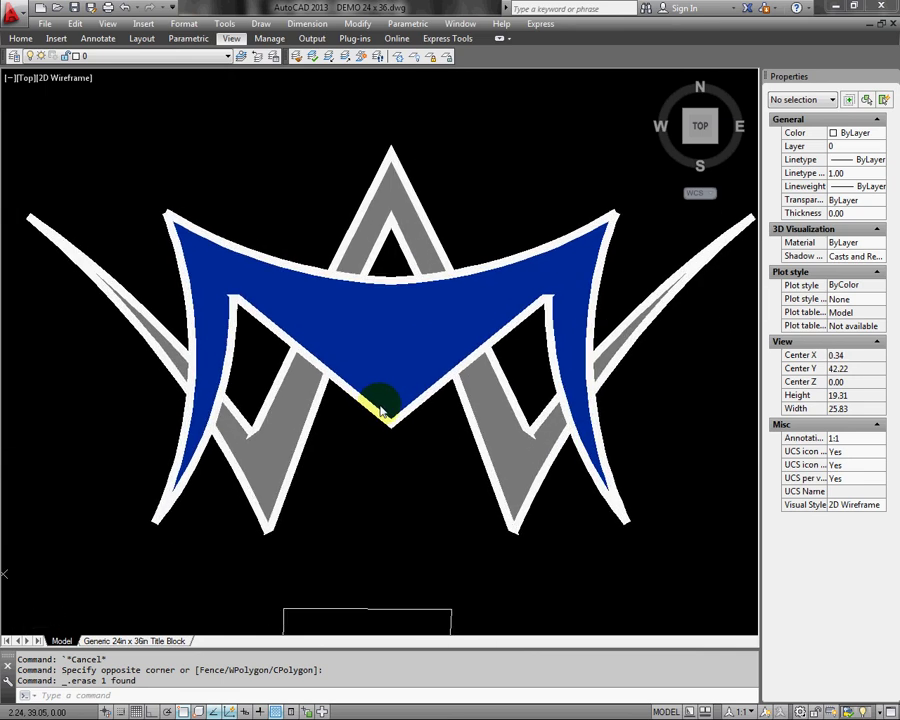
pyautogui.click(432, 460)
pyautogui.click(413, 357)
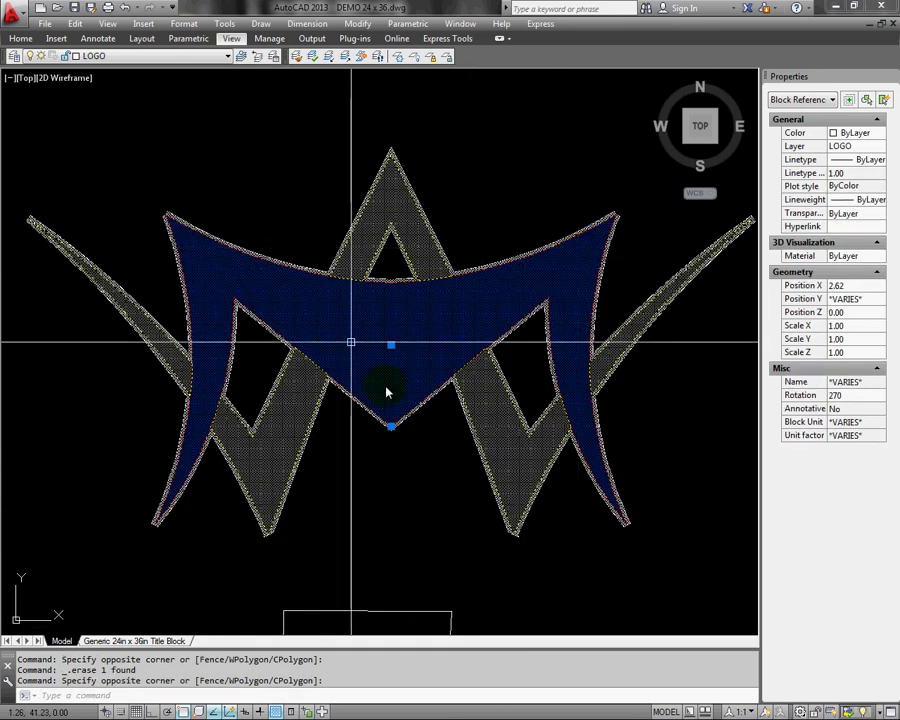
pyautogui.moveTo(408, 388); pyautogui.dragTo(408, 362, button='middle')
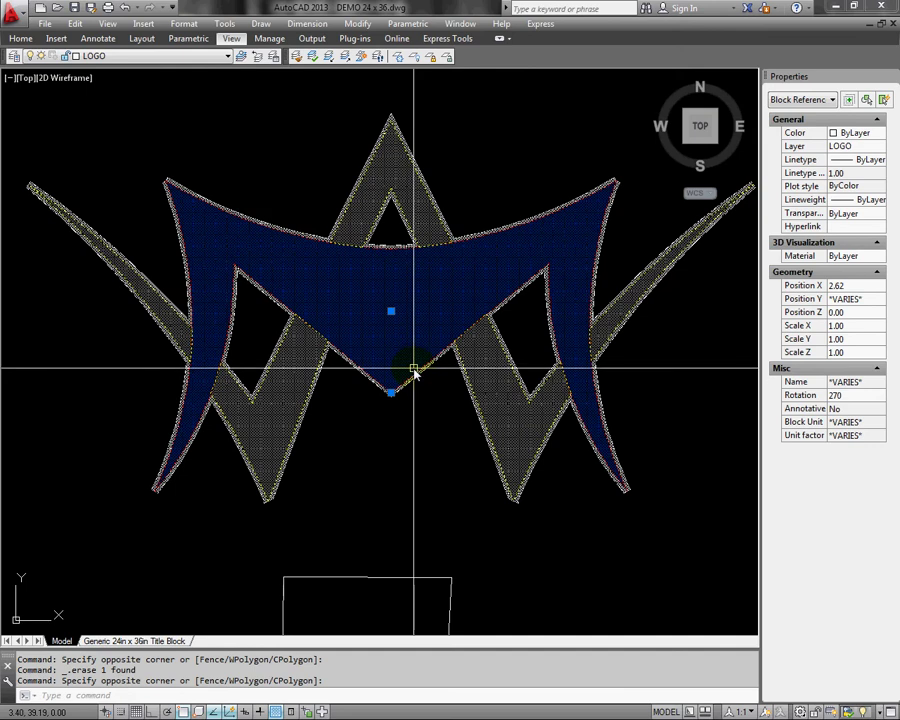
pyautogui.press('Return')
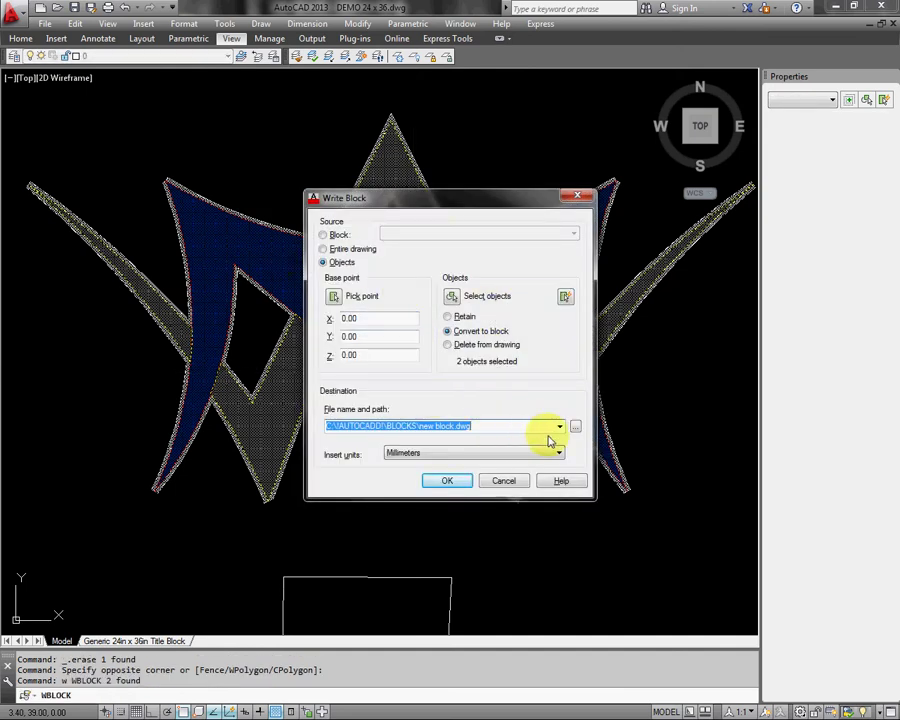
pyautogui.click(504, 481)
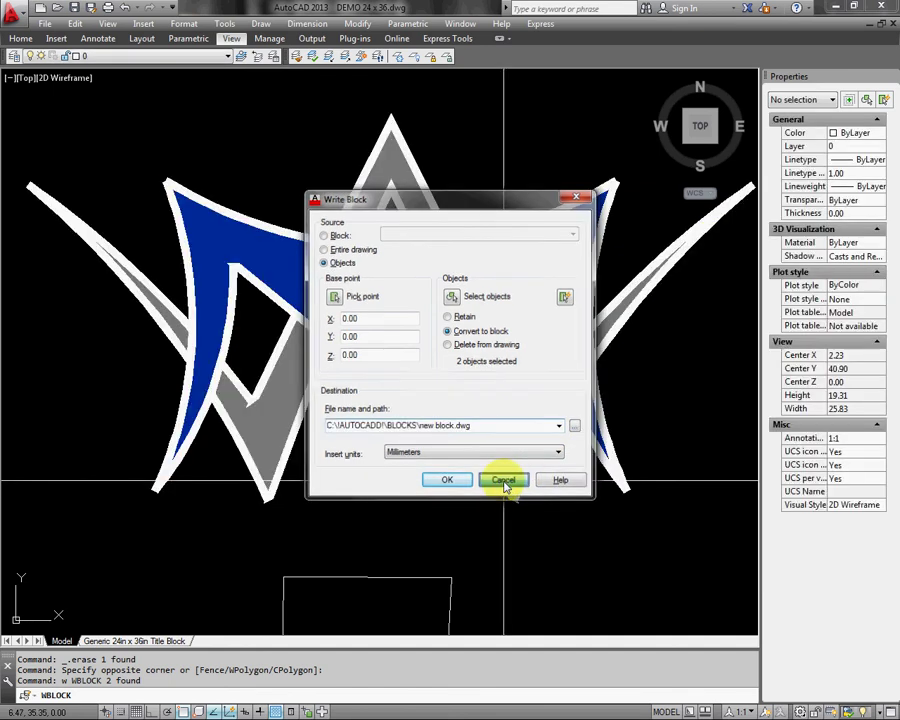
pyautogui.press('Escape')
# Step: Erase the joined quadrilateral below the logo
pyautogui.moveTo(494, 558); pyautogui.dragTo(503, 450, button='middle')
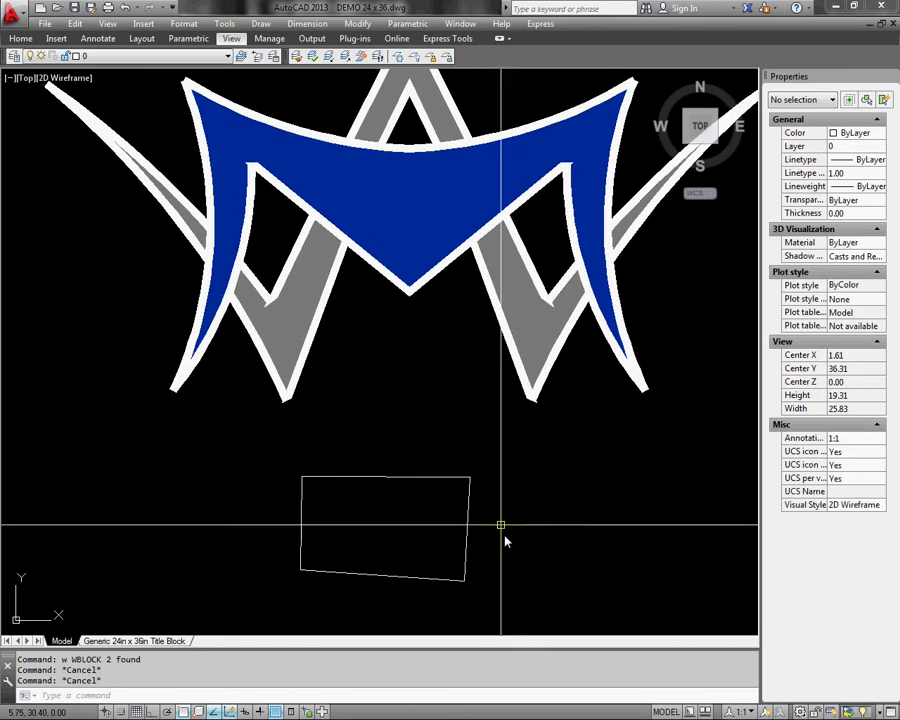
pyautogui.click(500, 524)
pyautogui.click(300, 448)
pyautogui.press('Delete')
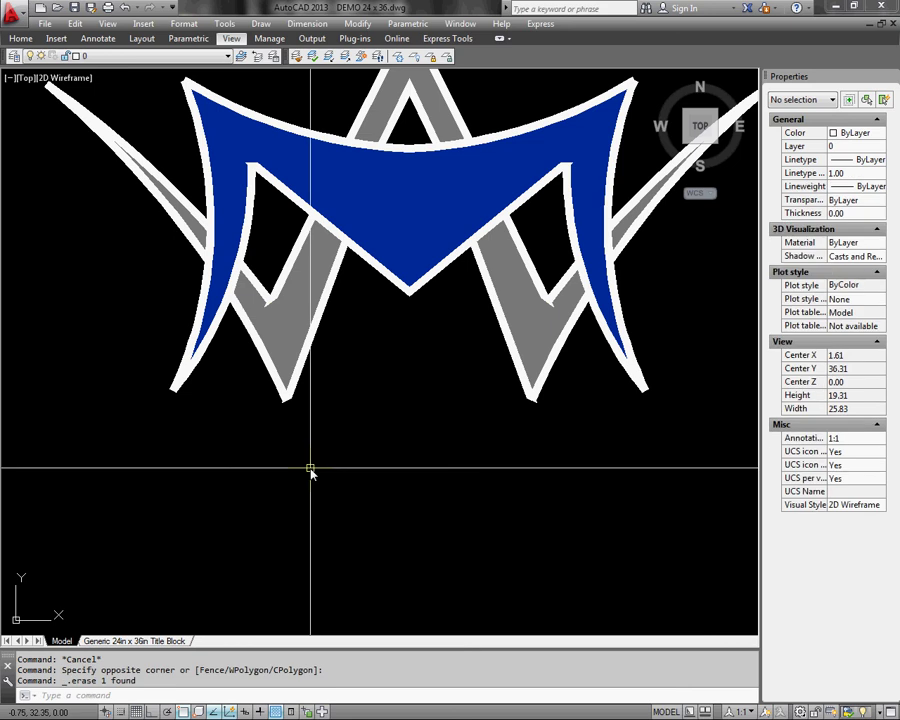
# Step: Draw a rectangle about 5.6 units wide and 3.5 units high below the logo
pyautogui.moveTo(338, 368); pyautogui.dragTo(328, 430, button='middle')
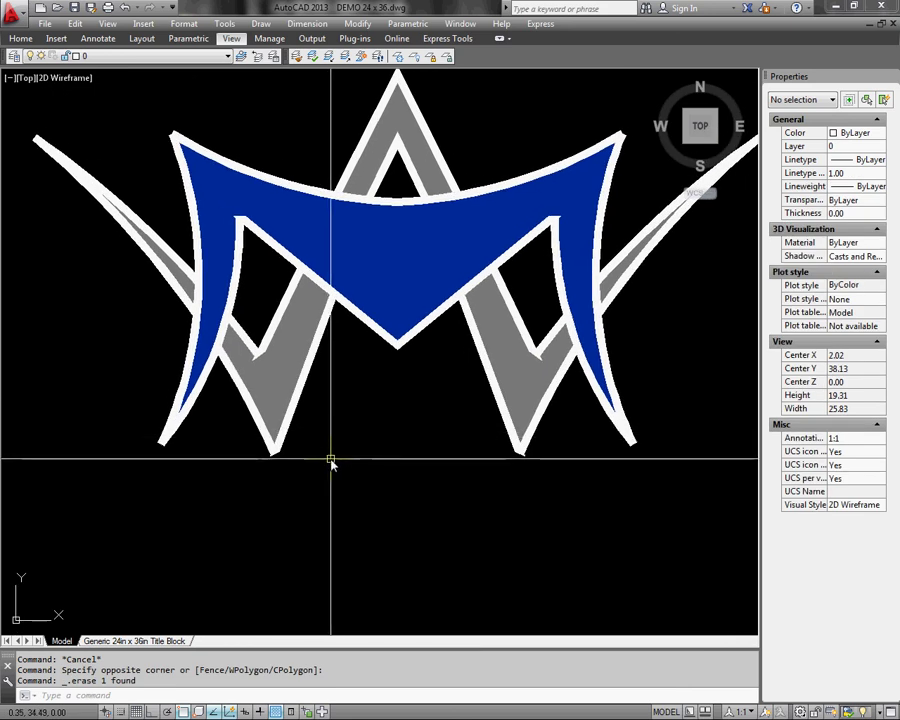
pyautogui.write('rec')
pyautogui.press('Return')
pyautogui.moveTo(340, 497); pyautogui.dragTo(333, 362, button='middle')
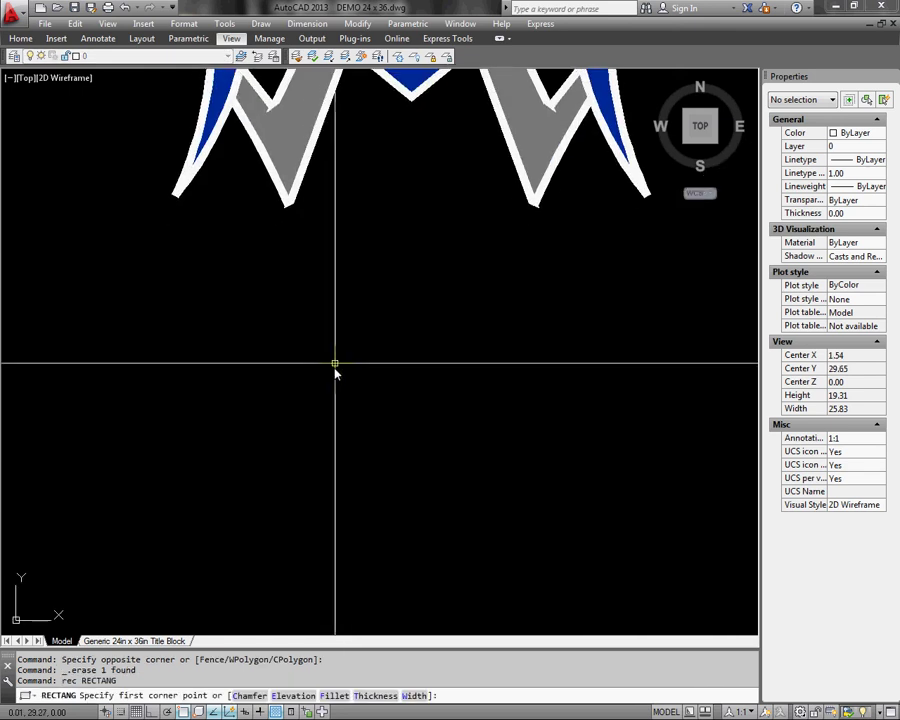
pyautogui.click(333, 362)
pyautogui.click(496, 466)
pyautogui.press('Escape')
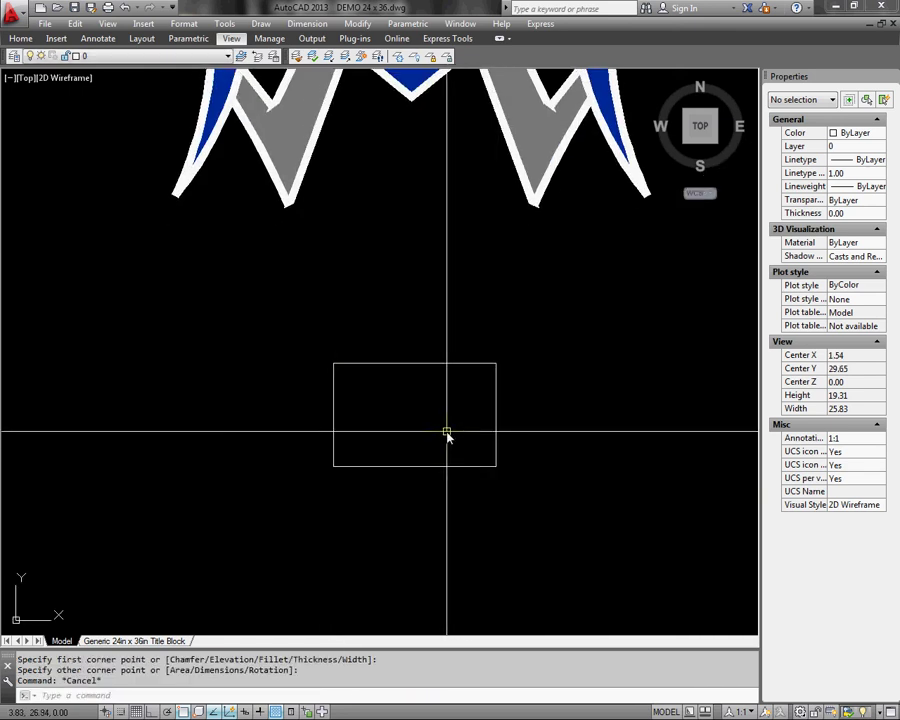
# Step: Offset the rectangle outward twice by a distance of about 0.55 units set with two points, making three concentric rectangles
pyautogui.write('o')
pyautogui.press('Return')
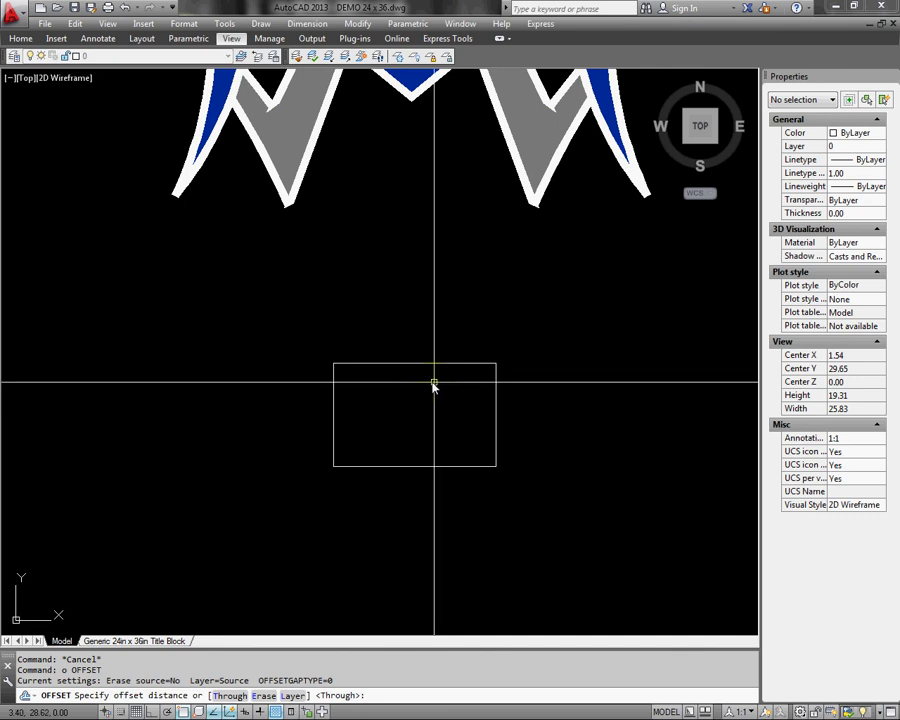
pyautogui.click(384, 394)
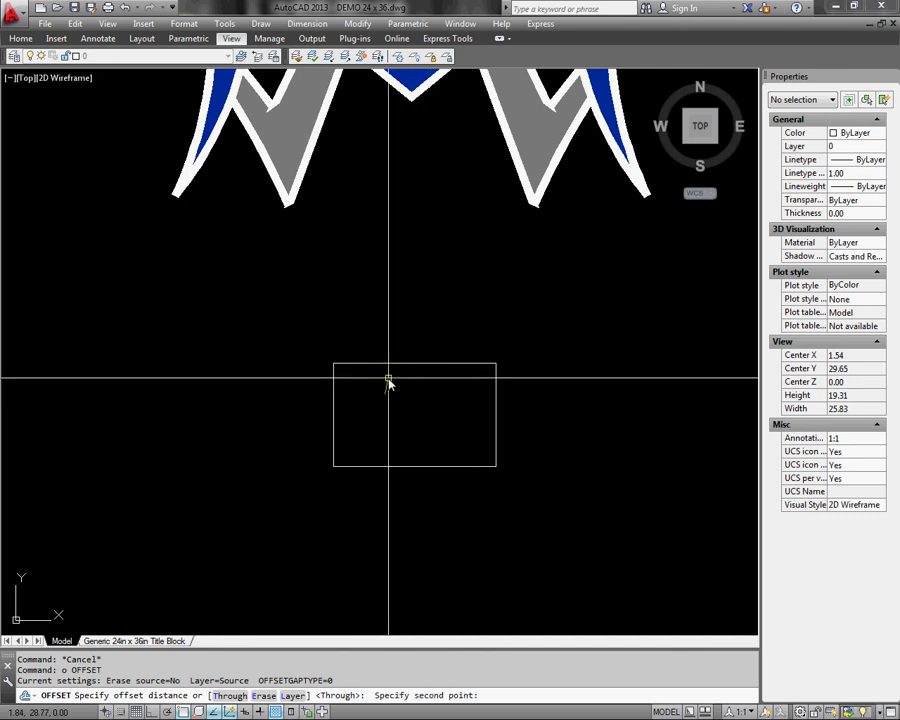
pyautogui.click(389, 377)
pyautogui.click(390, 366)
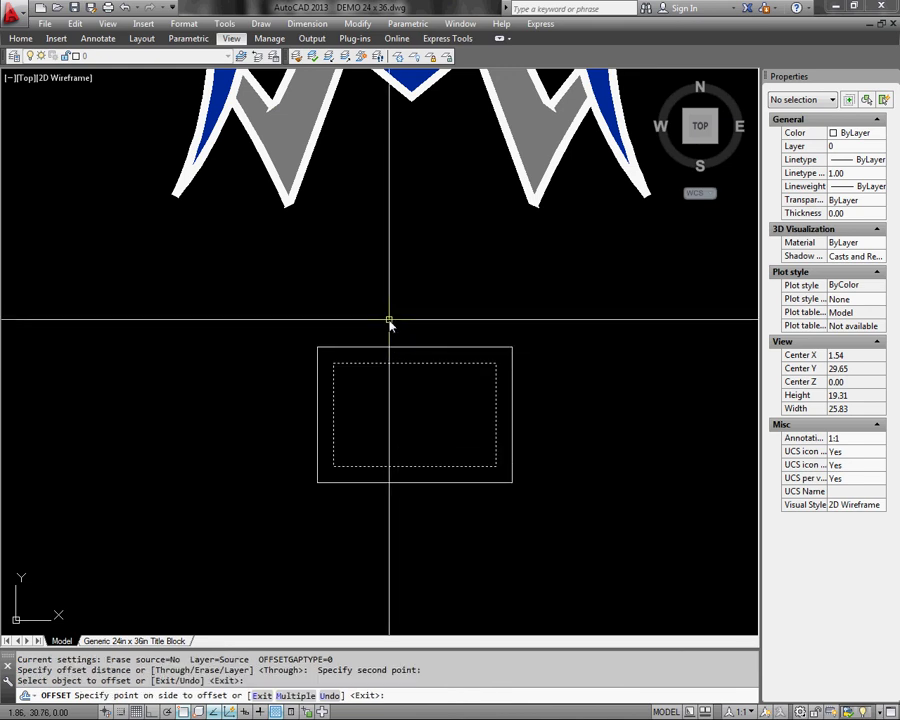
pyautogui.click(391, 323)
pyautogui.click(409, 349)
pyautogui.click(428, 316)
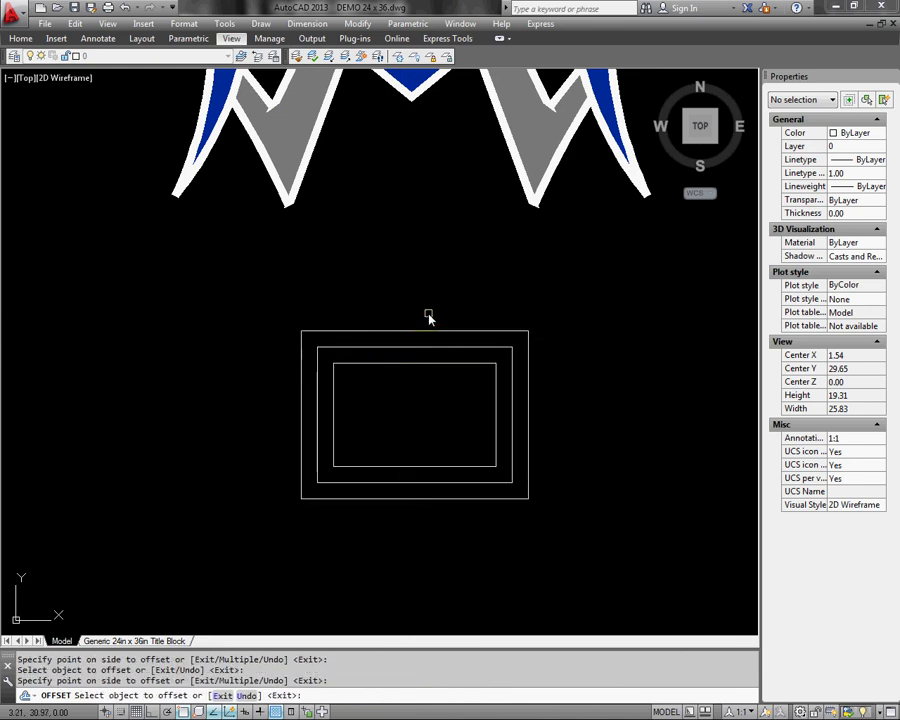
# Step: Erase the two outer offset rectangles, and undo the erasure
pyautogui.click(434, 314)
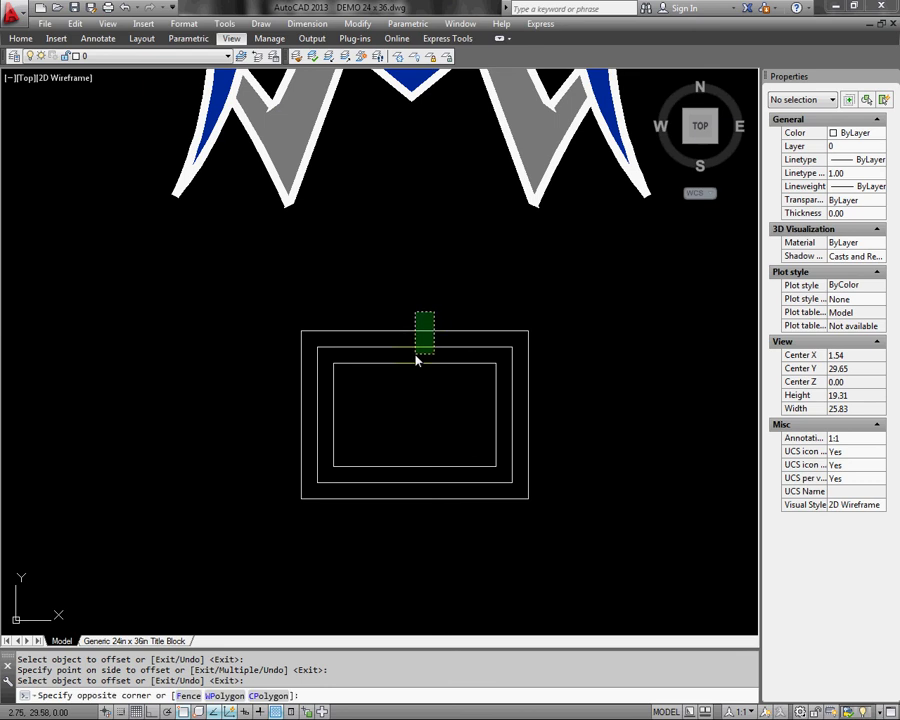
pyautogui.click(416, 356)
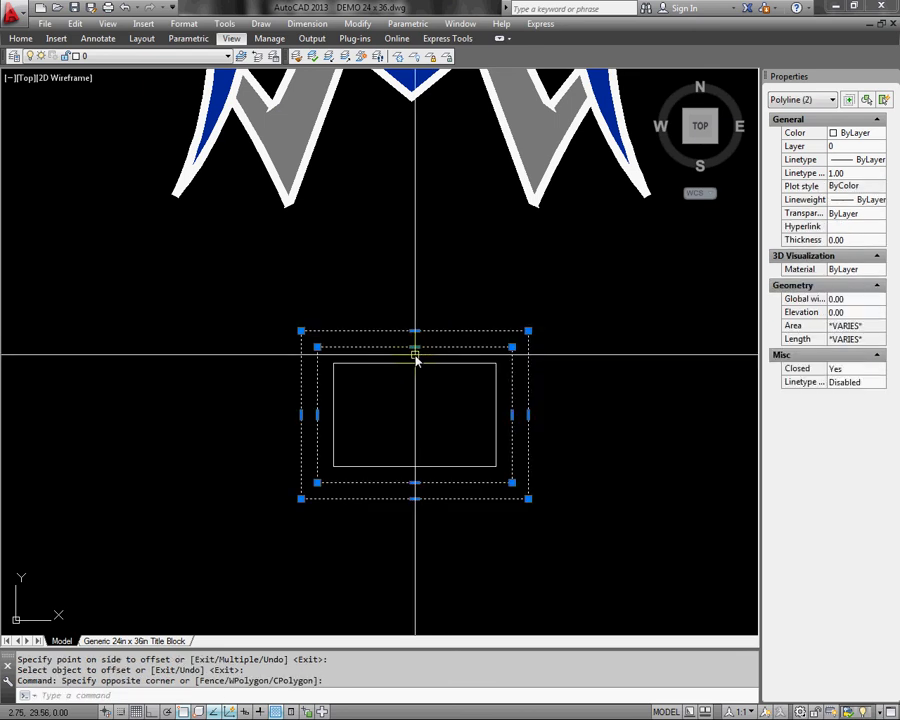
pyautogui.press('Return')
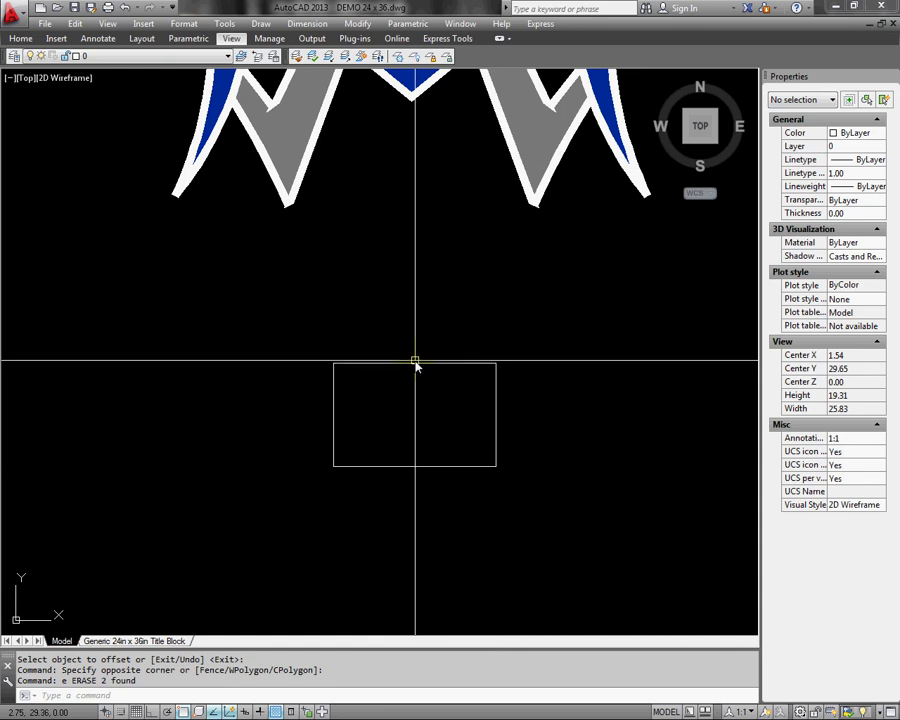
pyautogui.write('u')
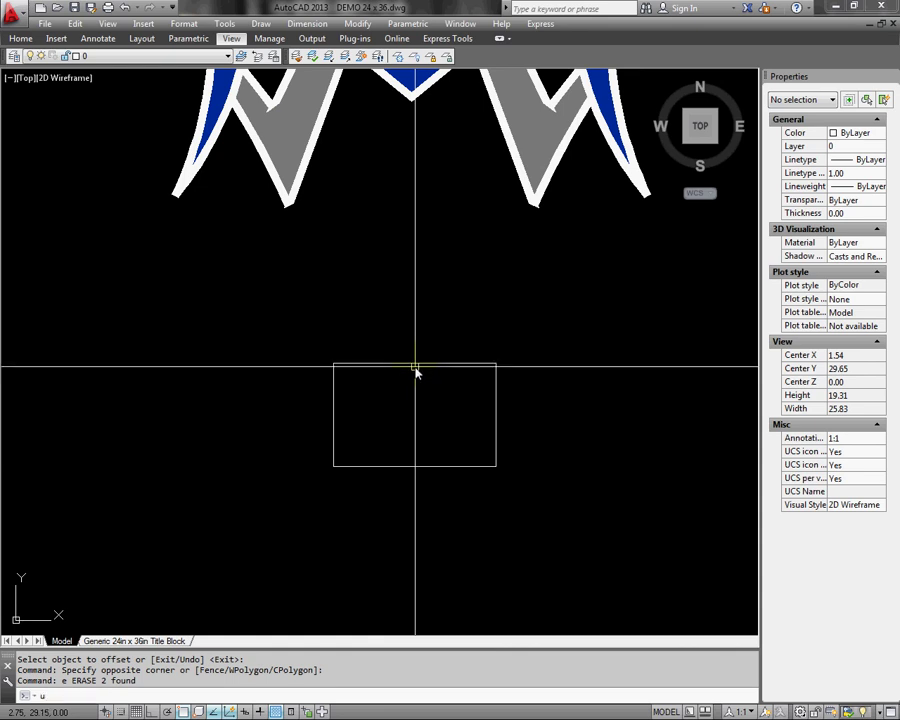
pyautogui.press('Return')
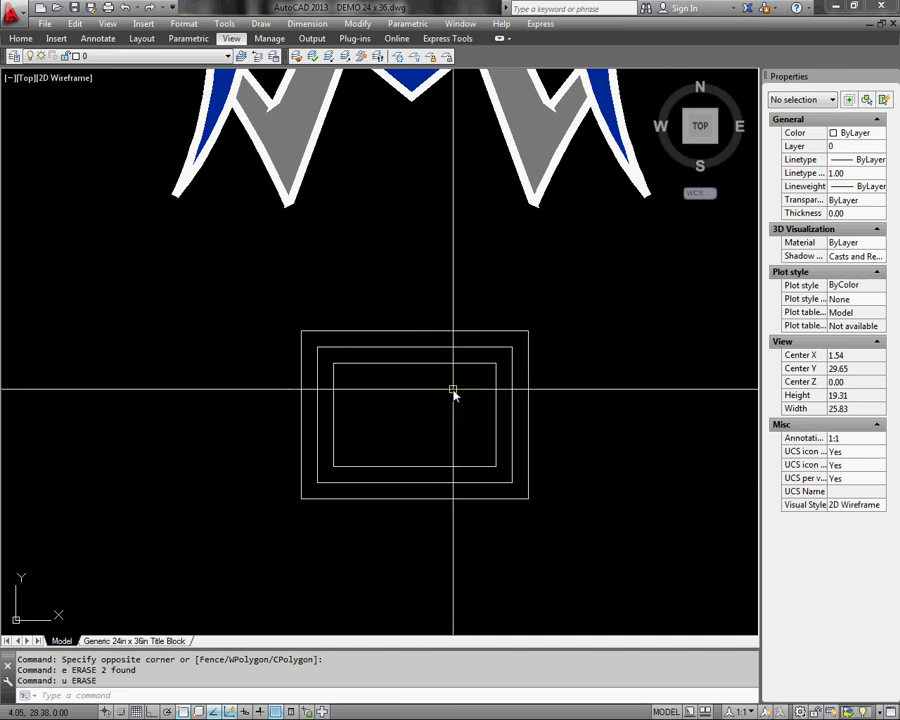
# Step: Rotate all three concentric rectangles about 46 degrees counterclockwise around a point near their centre
pyautogui.moveTo(457, 403)
pyautogui.mouseDown(button='middle')
pyautogui.moveTo(454, 395)
pyautogui.moveTo(454, 427)
pyautogui.mouseUp(button='middle')
pyautogui.press('Escape')
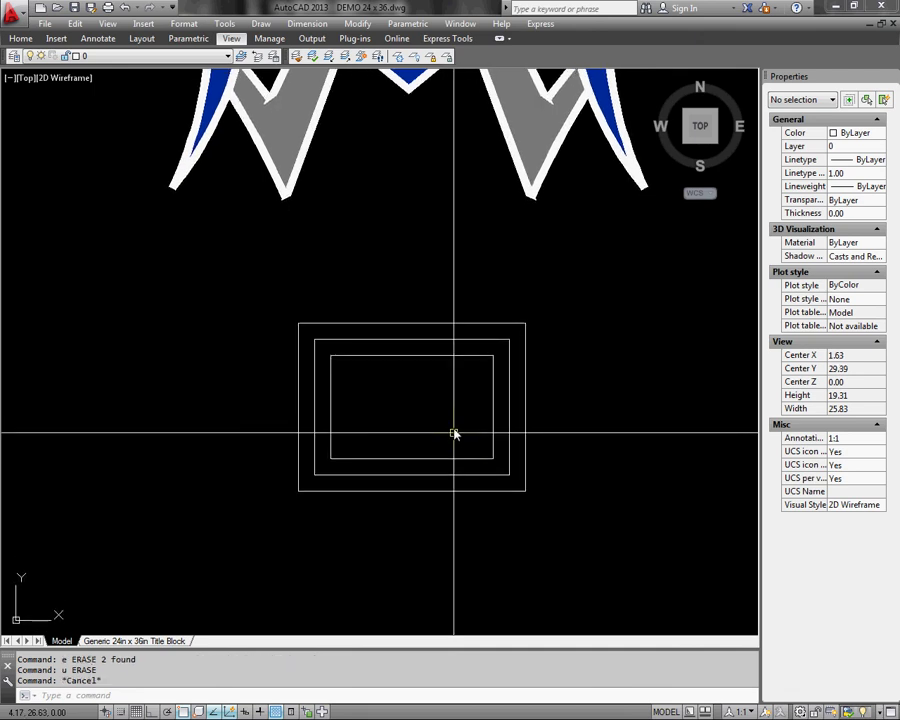
pyautogui.click(574, 442)
pyautogui.click(325, 370)
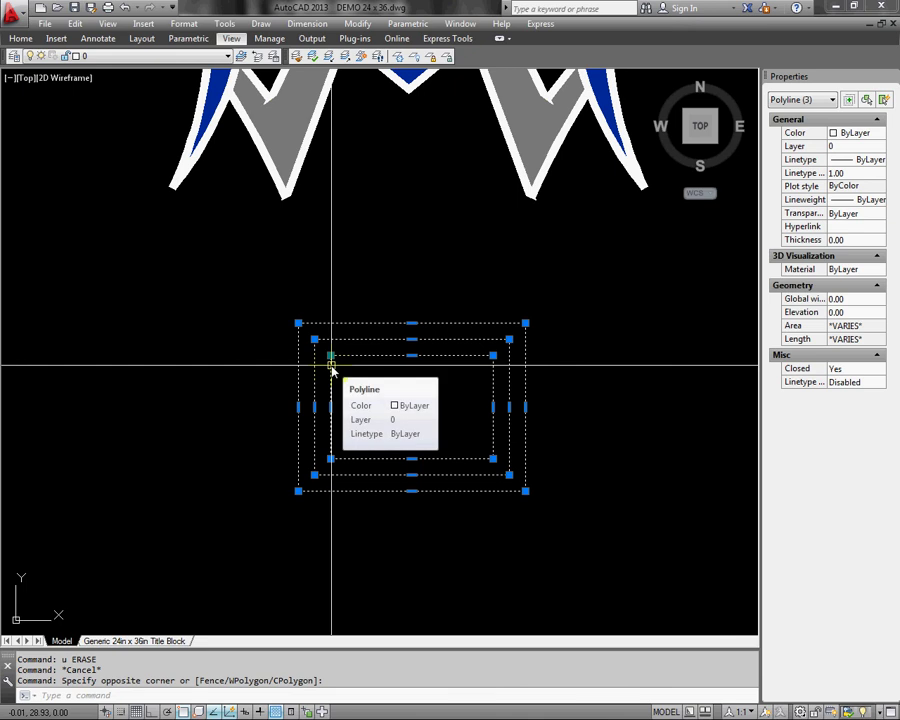
pyautogui.write('r')
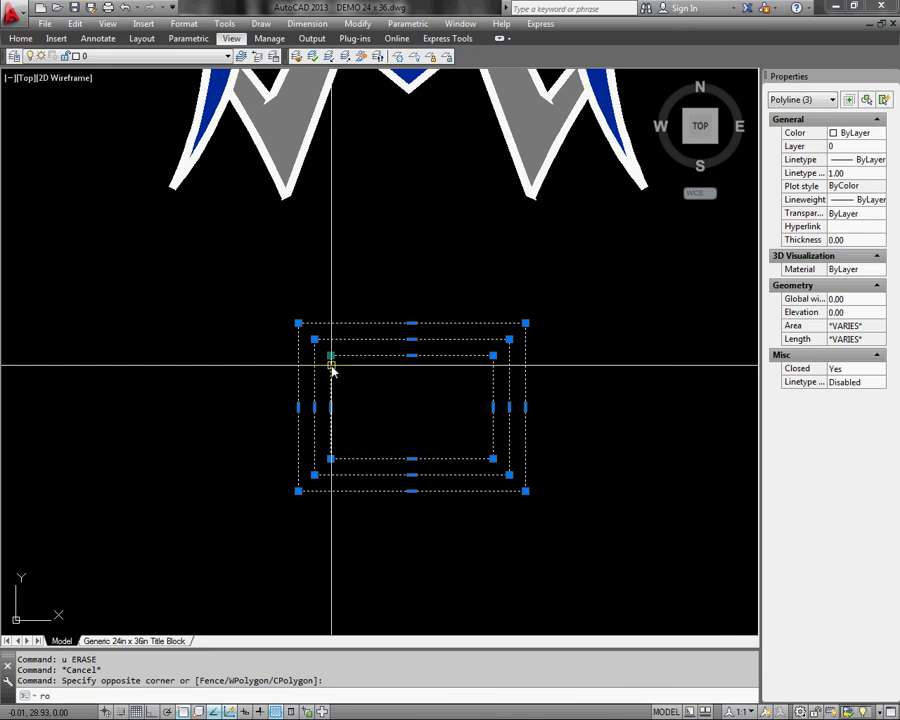
pyautogui.write('o')
pyautogui.press('Return')
pyautogui.click(414, 411)
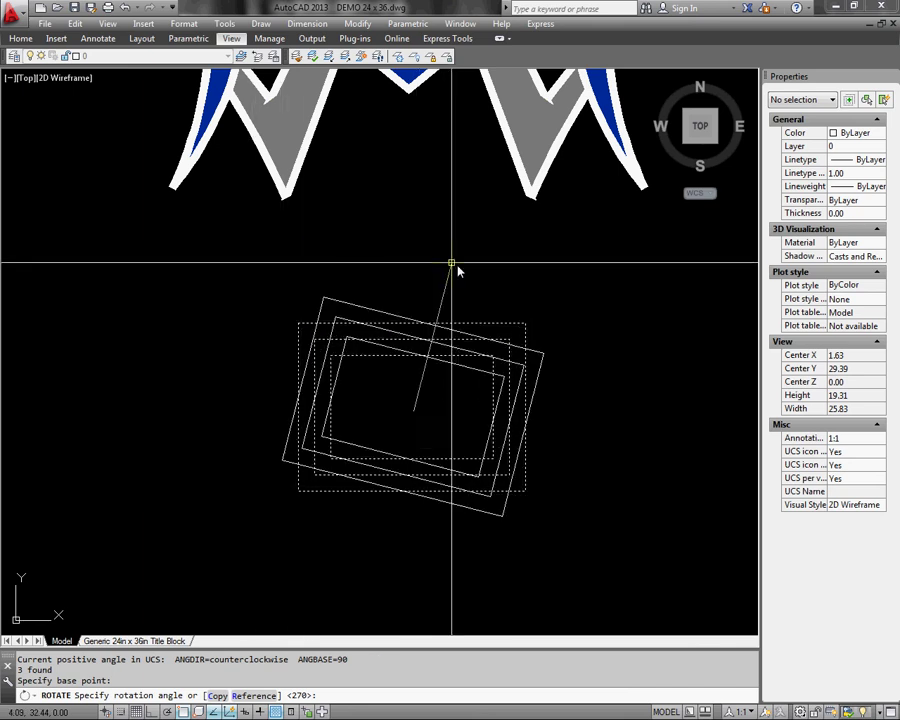
pyautogui.click(261, 265)
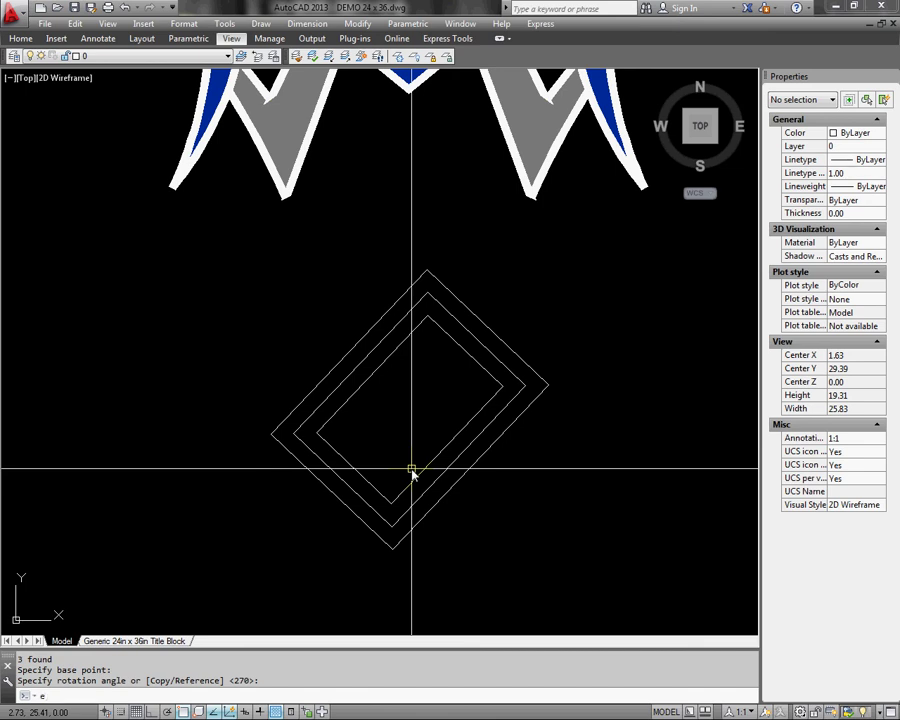
# Step: Erase all three rotated concentric rectangles below the logo, reusing the previous selection set
pyautogui.press('Return')
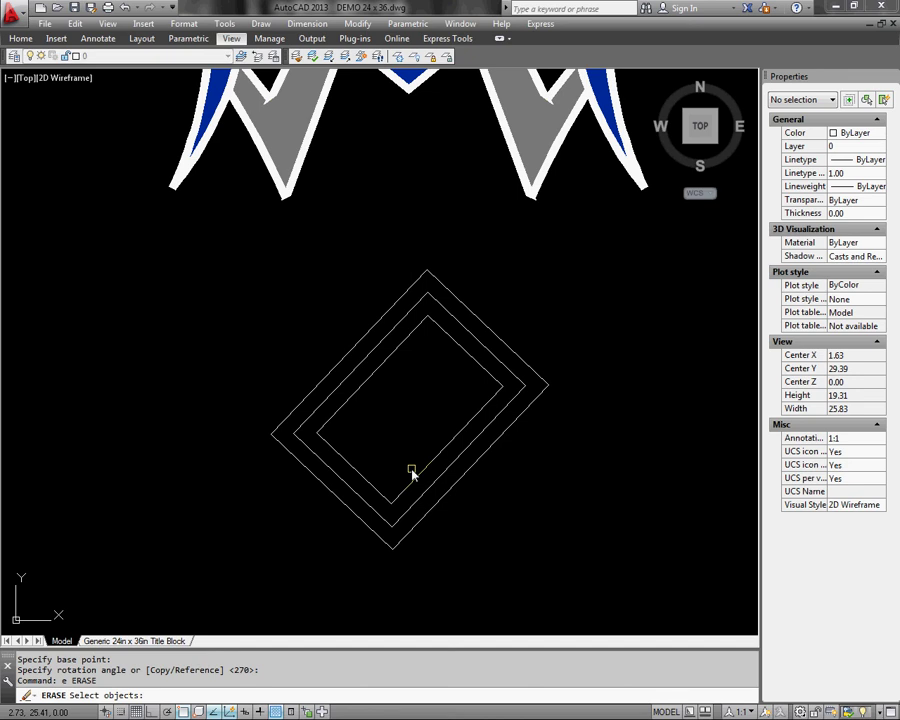
pyautogui.write('p')
pyautogui.press('Return')
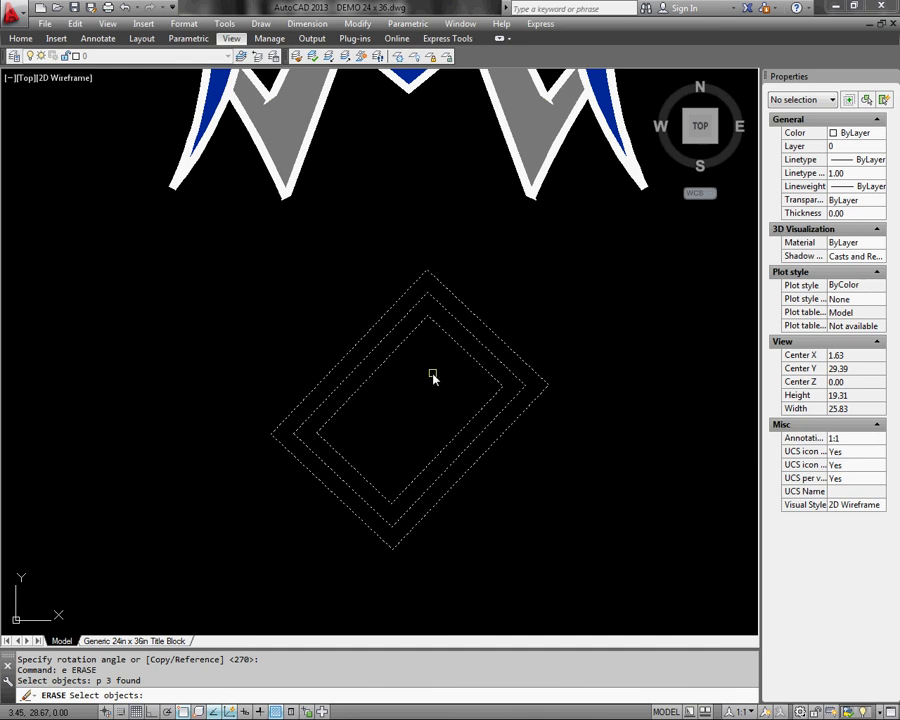
pyautogui.press('Return')
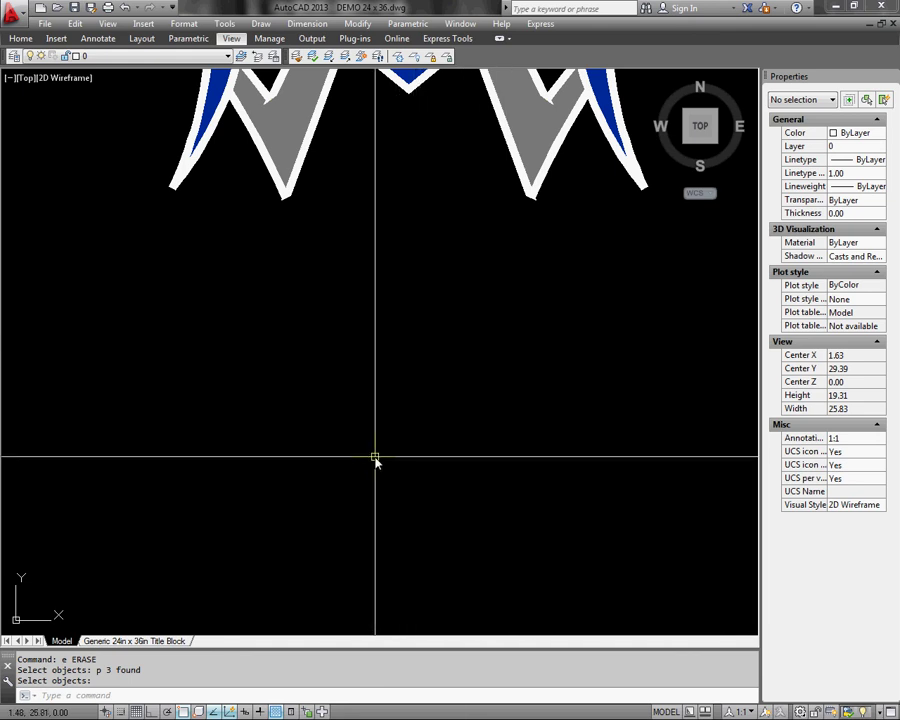
# Step: Save the current drawing under its existing file name
pyautogui.scroll(2, 395, 468)
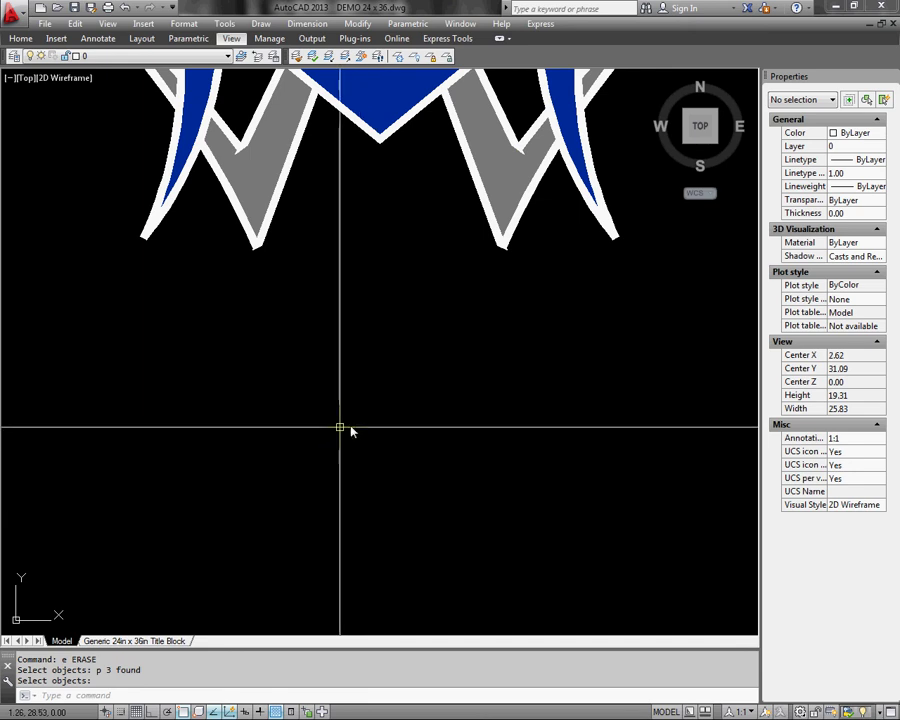
pyautogui.moveTo(341, 428)
pyautogui.mouseDown(button='middle')
pyautogui.moveTo(371, 398)
pyautogui.moveTo(367, 556)
pyautogui.moveTo(392, 580)
pyautogui.mouseUp(button='middle')
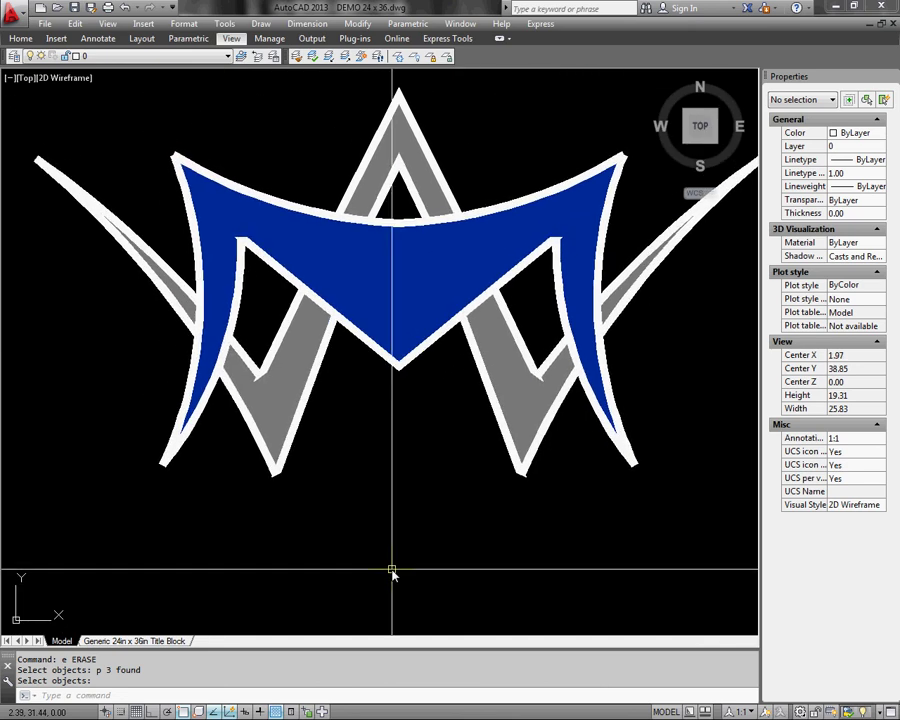
pyautogui.hotkey('ctrl', 's')
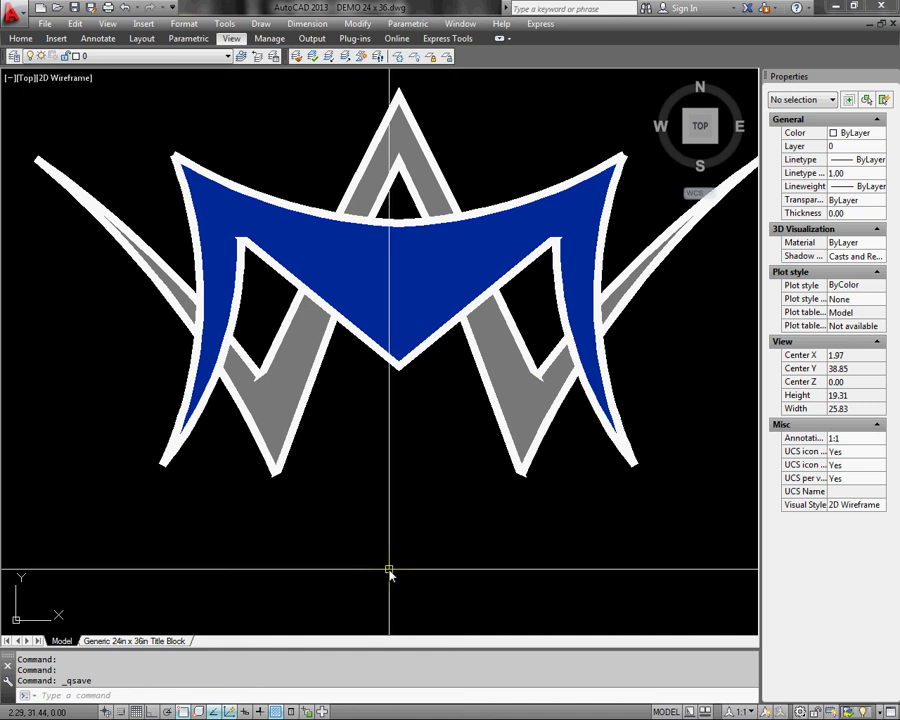
pyautogui.moveTo(388, 565); pyautogui.dragTo(386, 581, button='middle')
pyautogui.moveTo(398, 474); pyautogui.dragTo(399, 519, button='middle')
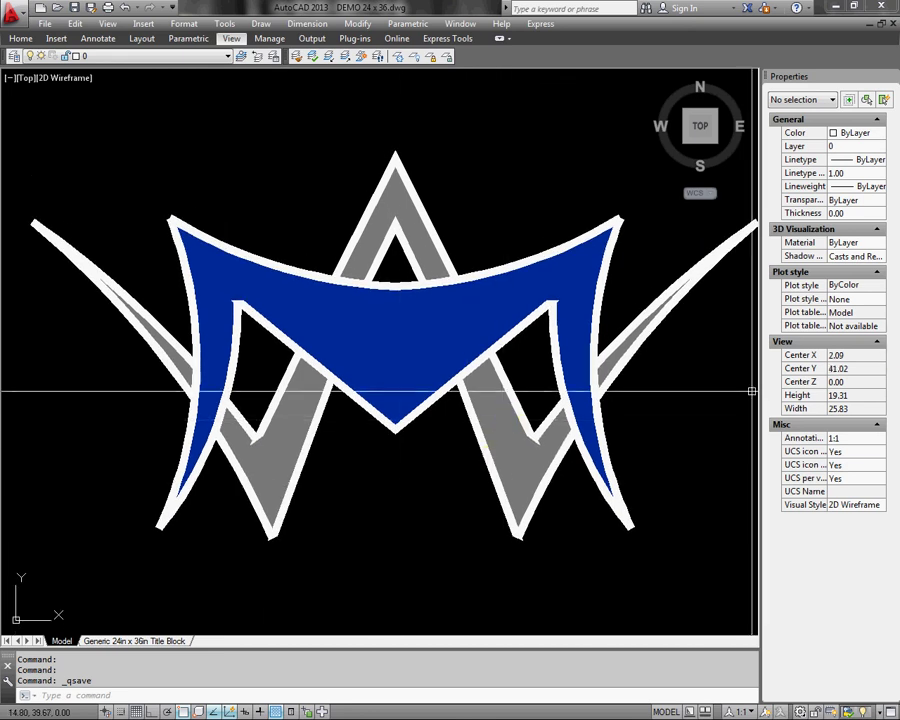